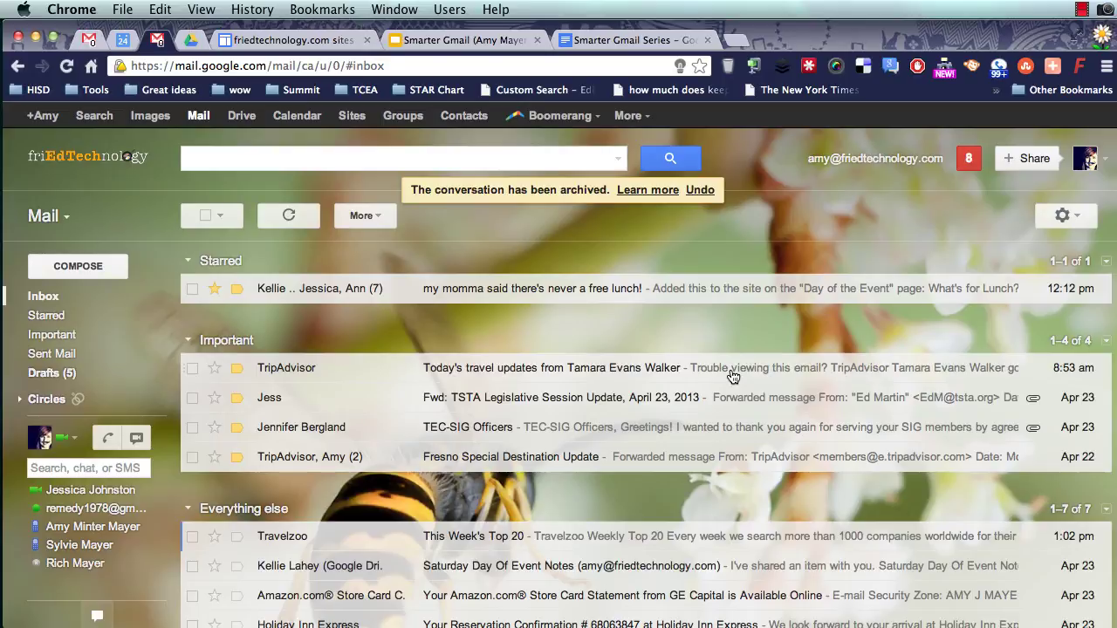
- Browse the Smarter Gmail slides to slide 25 on fancy signatures
left_click(463, 39)
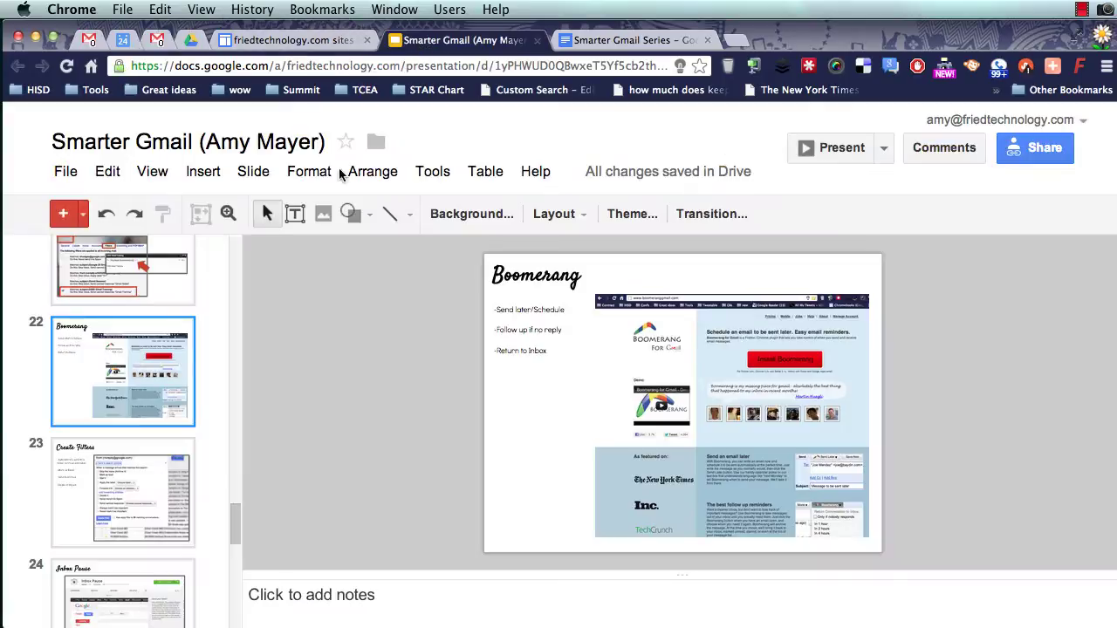
scroll(177, 374, "up", 20)
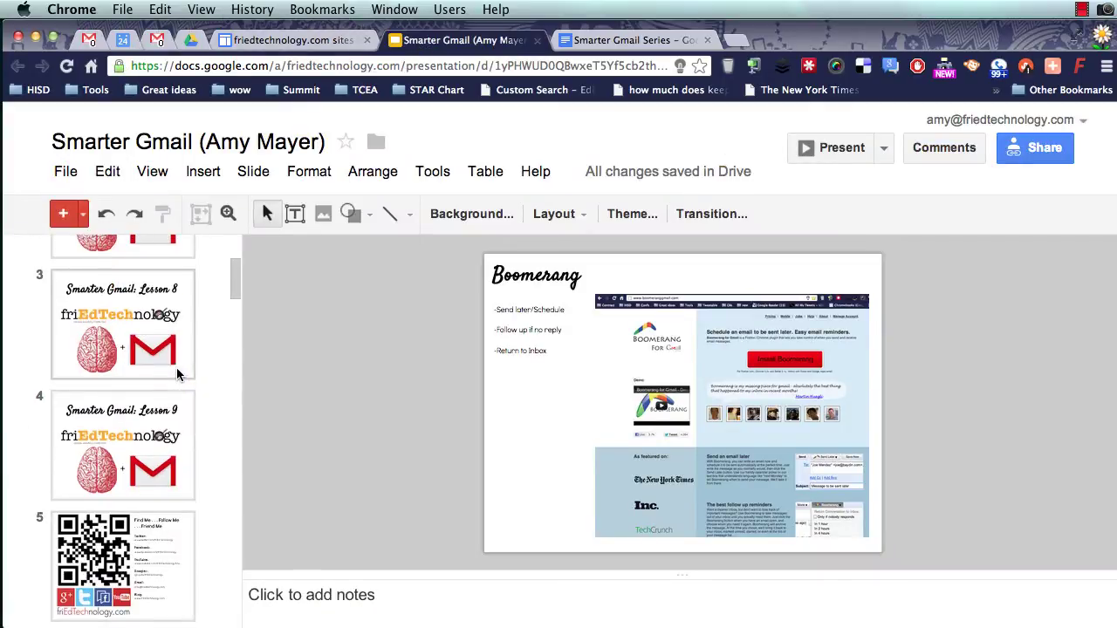
left_click(150, 316)
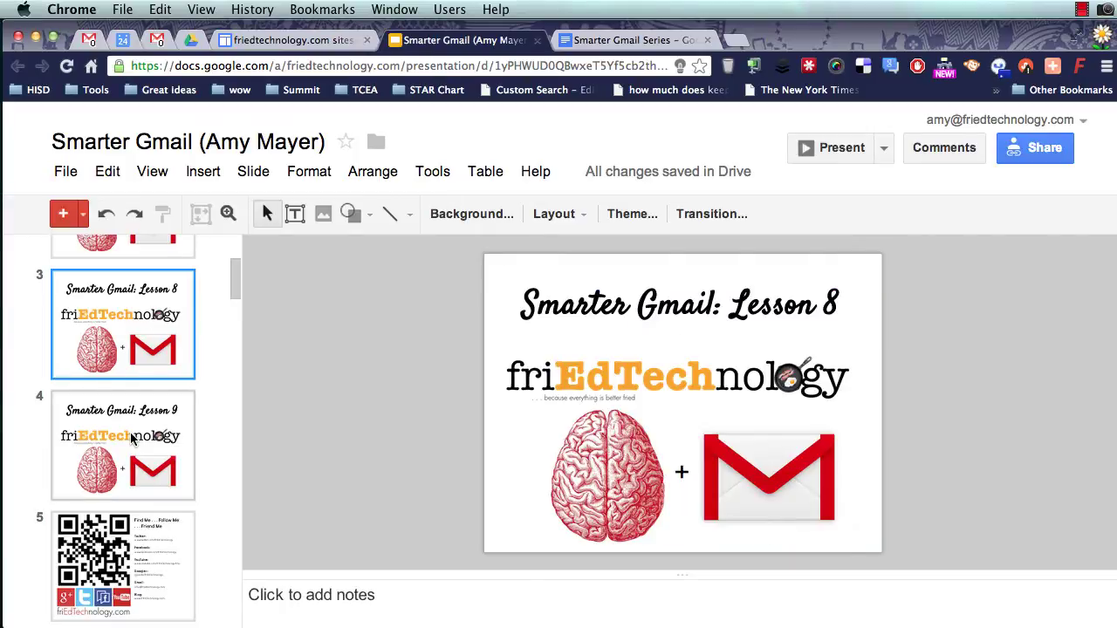
scroll(131, 439, "down", 10)
scroll(131, 439, "down", 12)
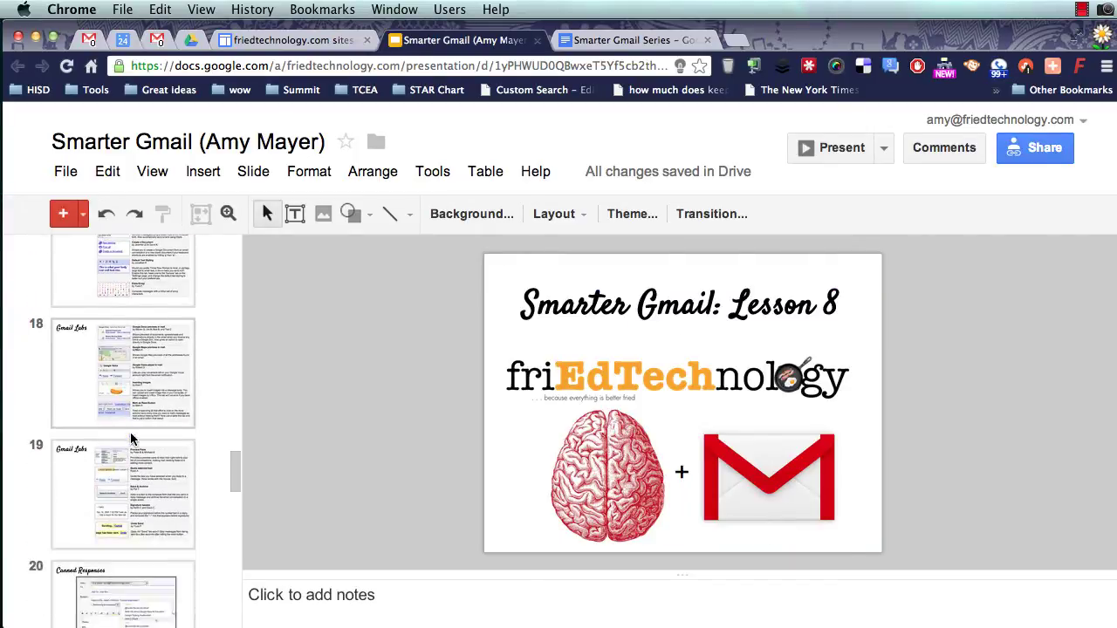
scroll(131, 439, "up", 1)
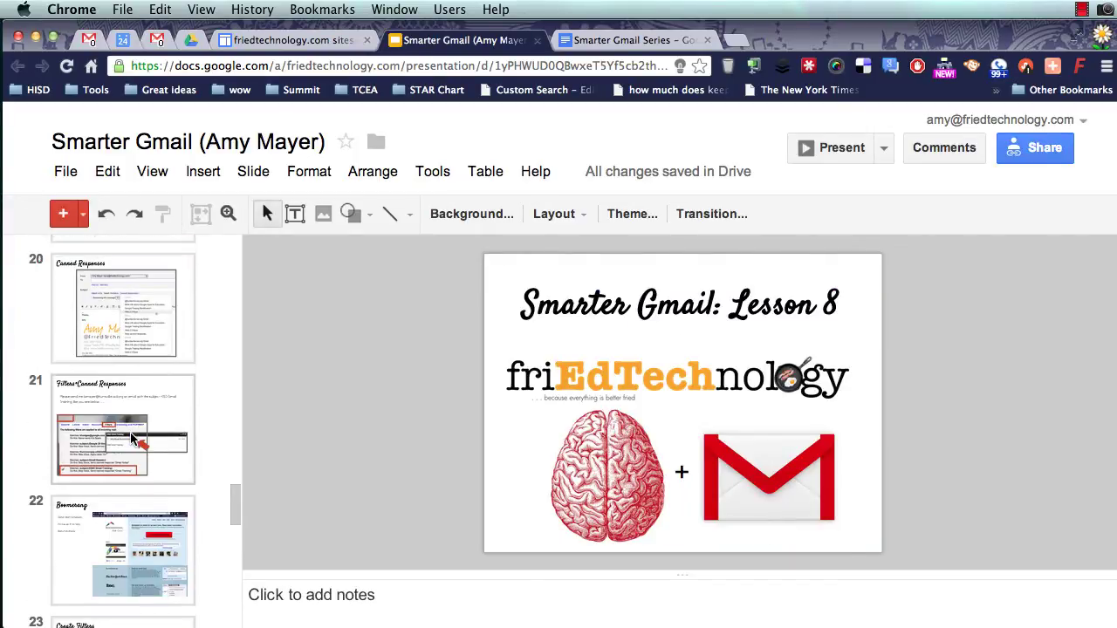
scroll(126, 449, "down", 5)
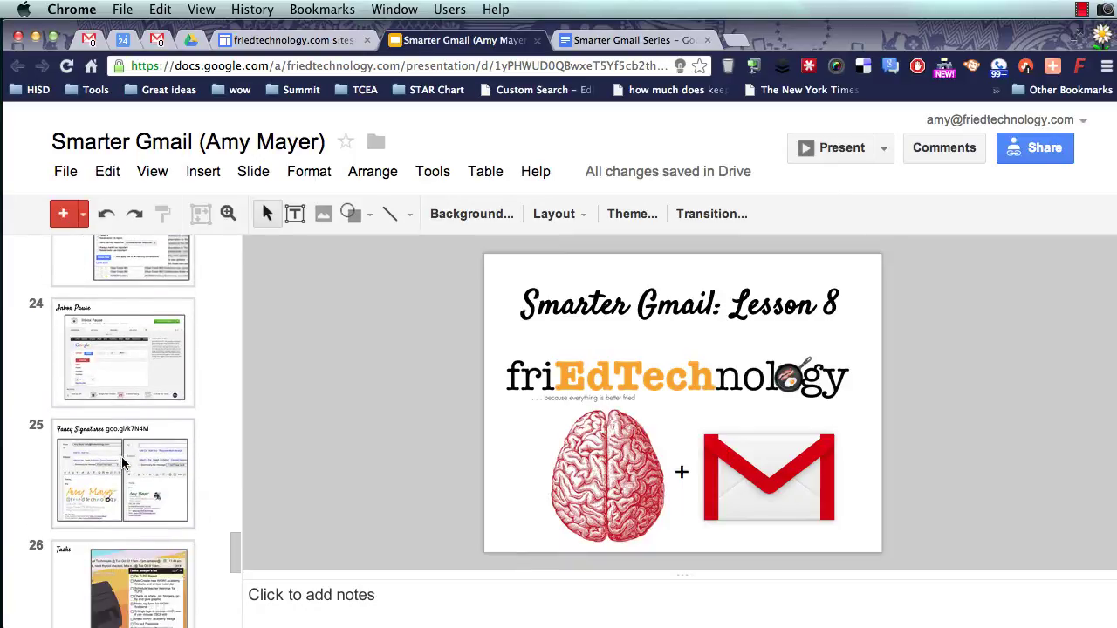
scroll(122, 463, "down", 1)
left_click(157, 434)
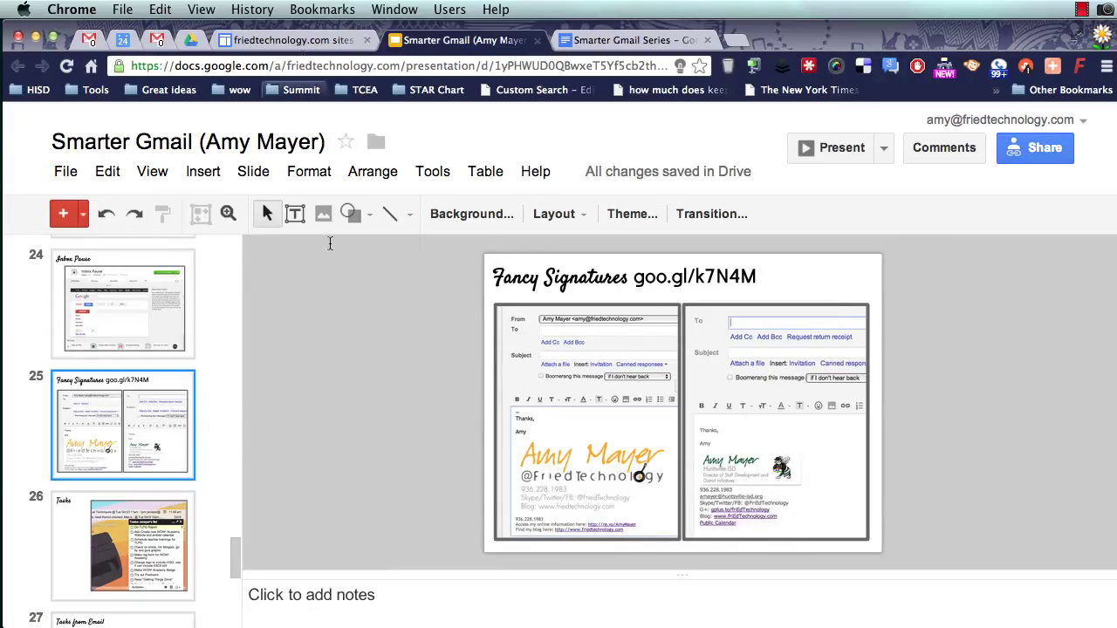
- Open Gmail's General settings at the signature editor, opening then cancelling Add an Image
left_click(166, 44)
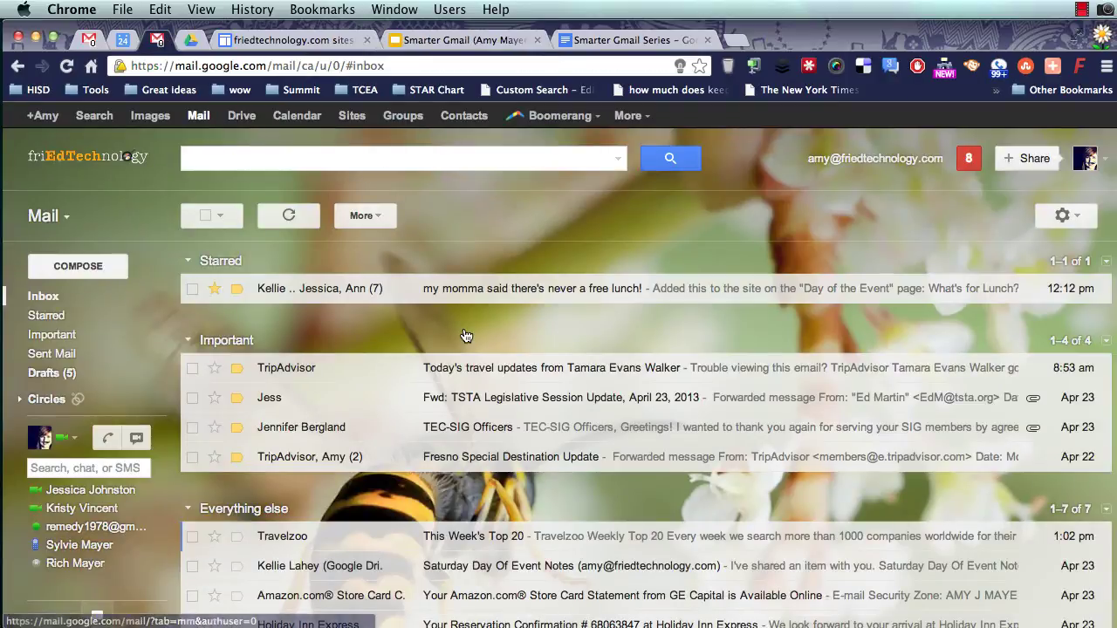
left_click(1055, 218)
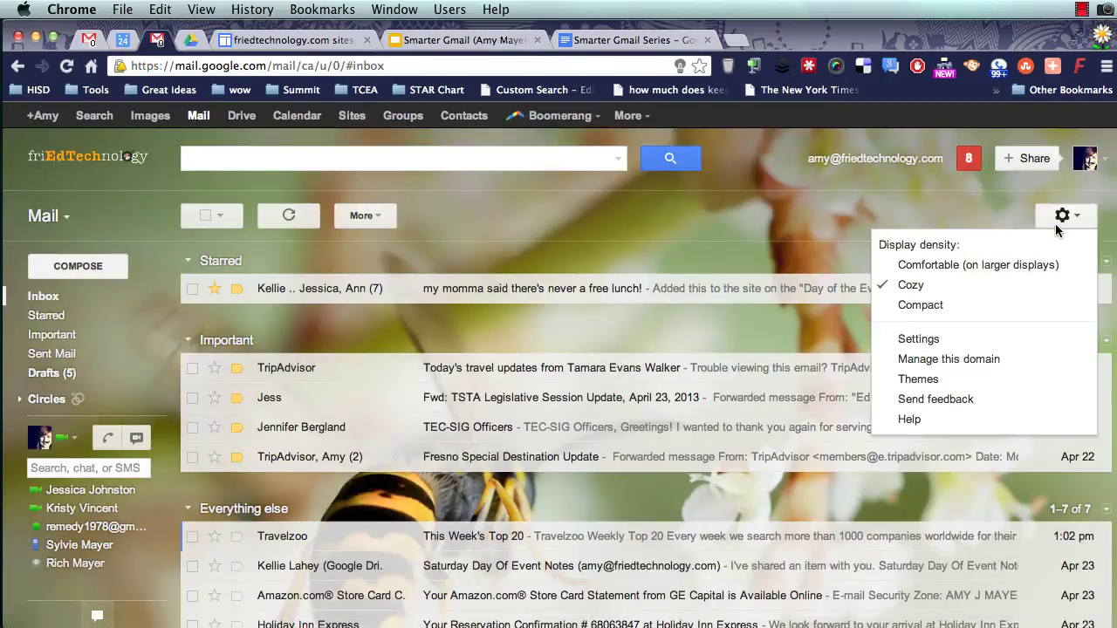
left_click(950, 341)
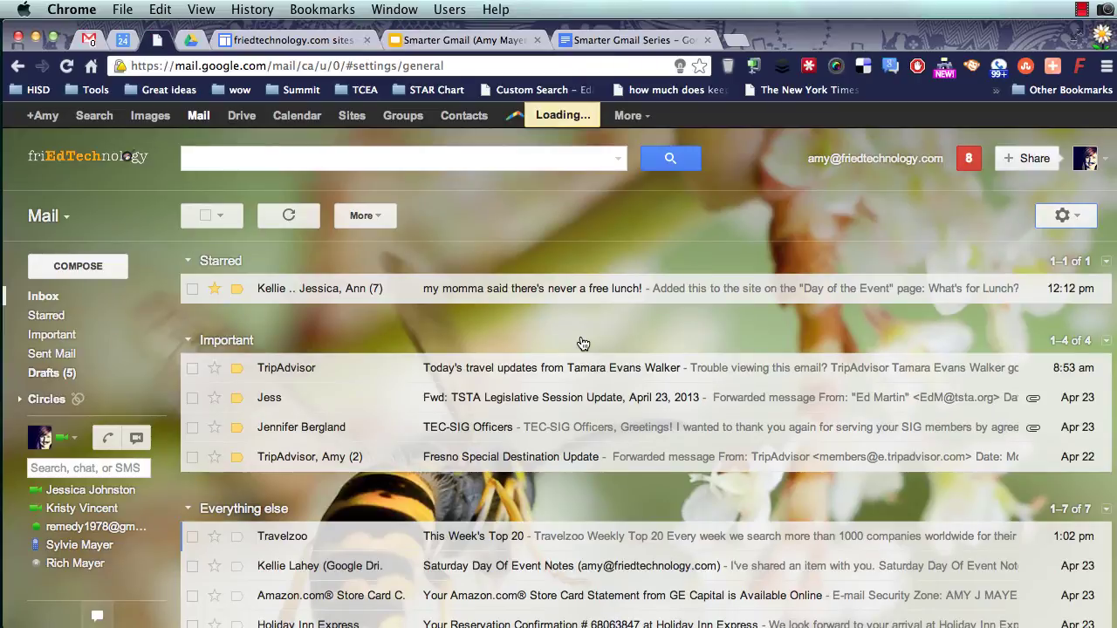
scroll(502, 456, "down", 15)
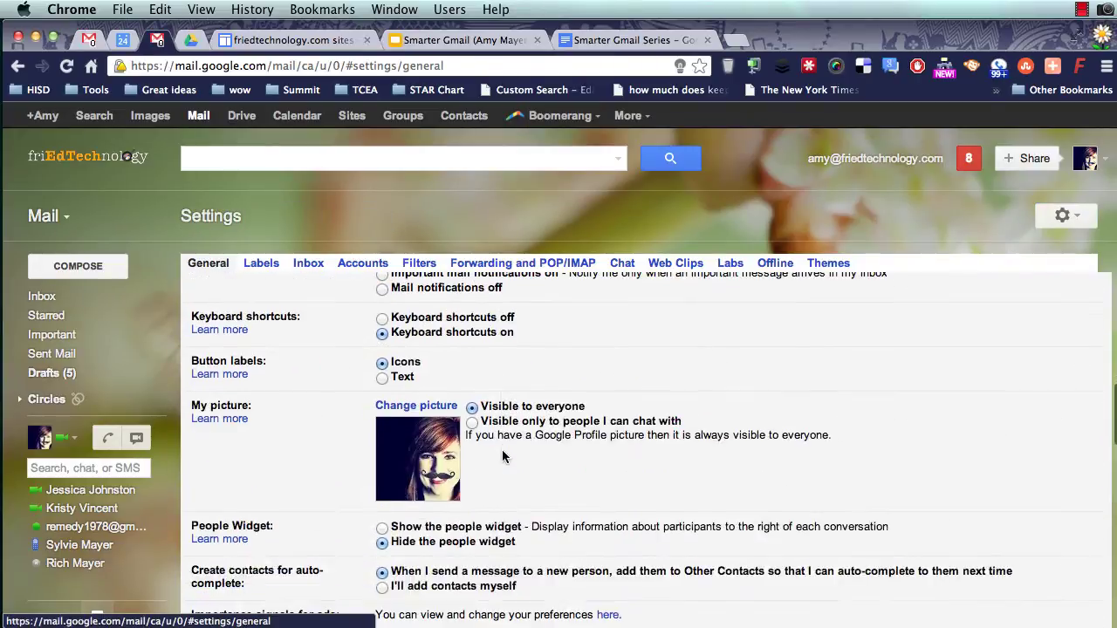
scroll(503, 451, "up", 2)
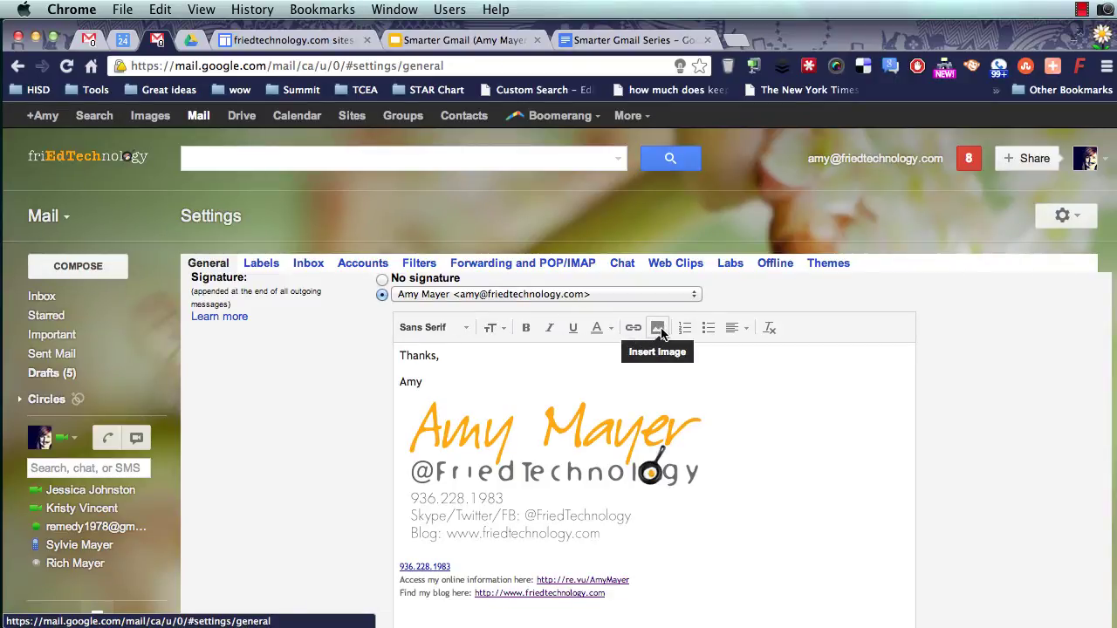
left_click(659, 328)
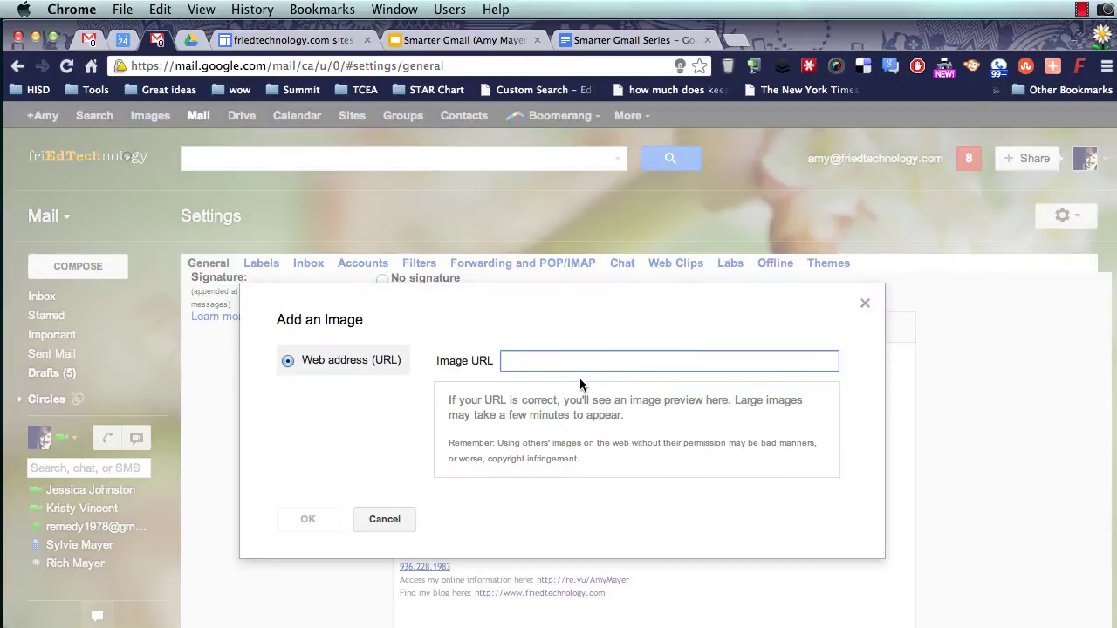
left_click(407, 522)
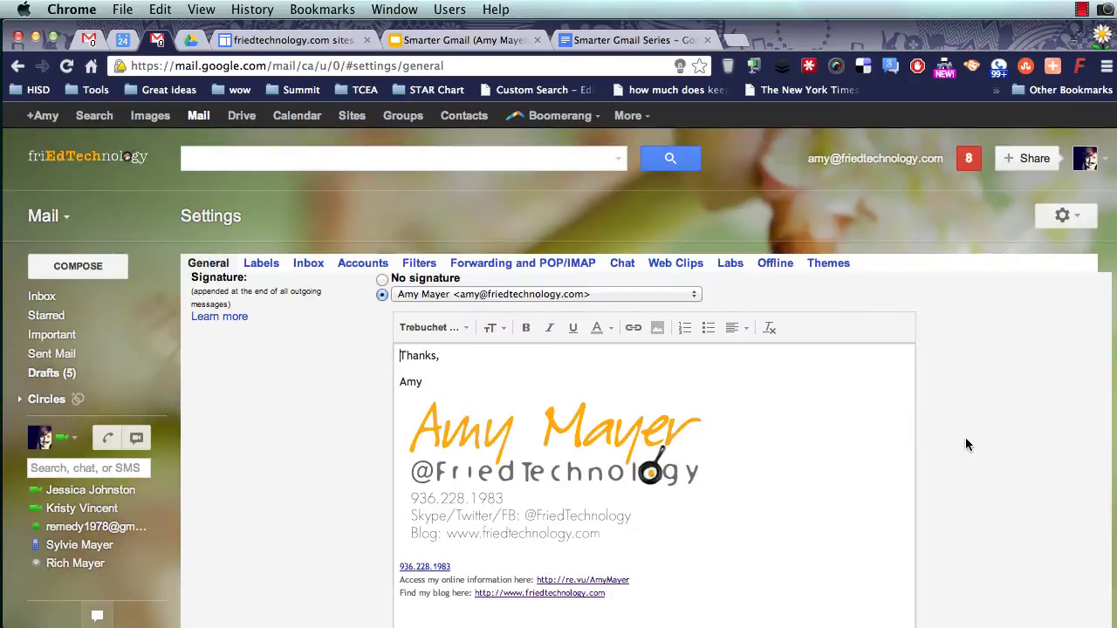
- Bring the HISD Google and Signature Logos presentation forward and fit its window to the screen
key("super+Tab")
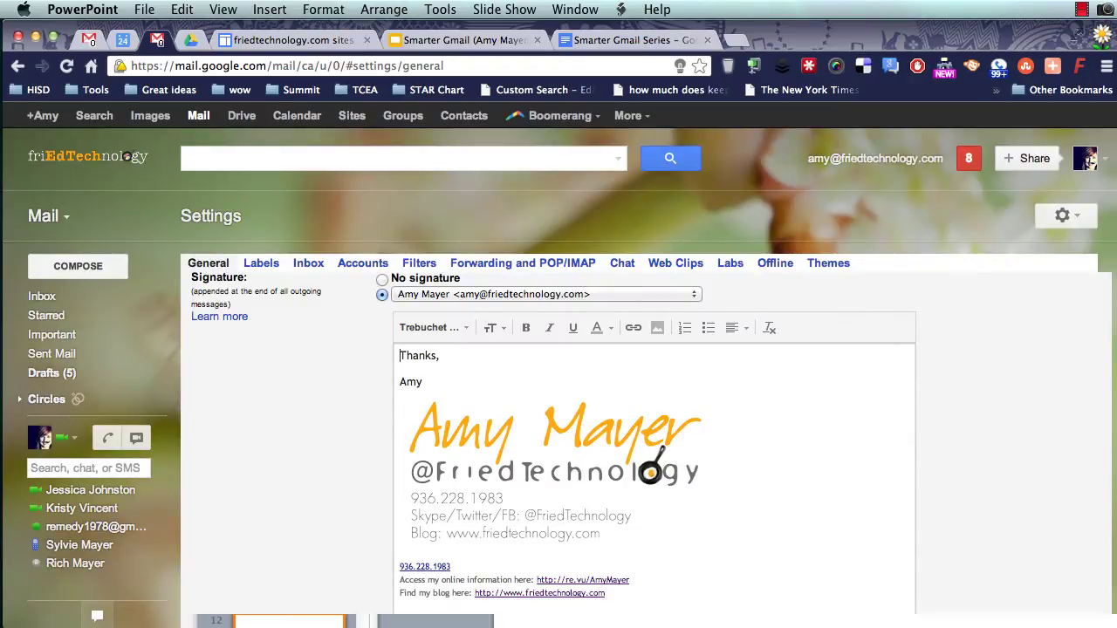
left_click_drag(997, 88, 859, 21)
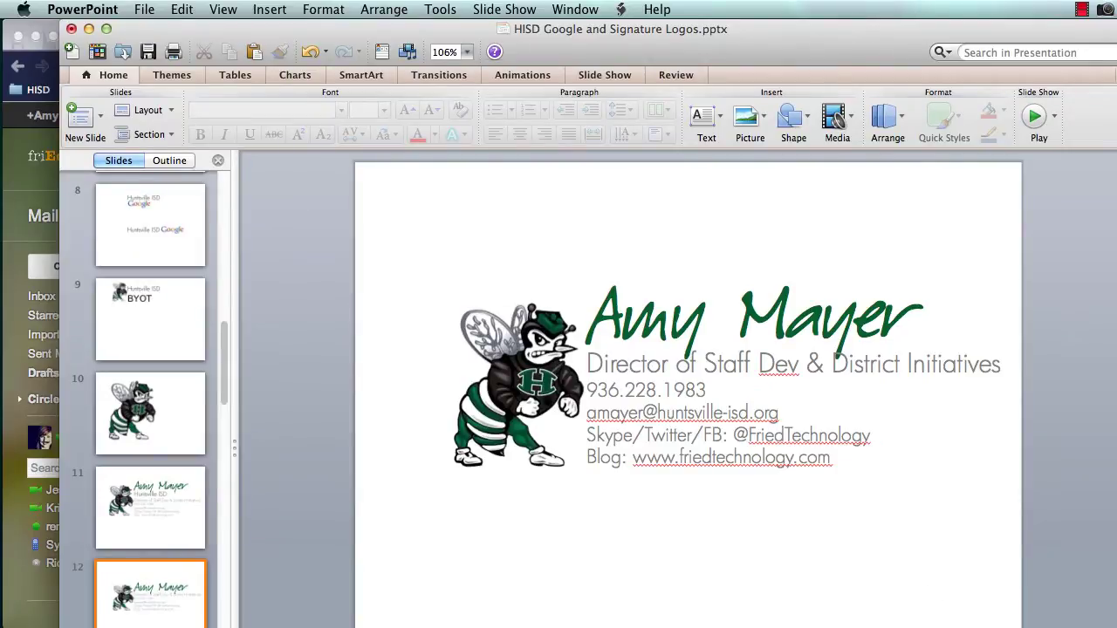
left_click(105, 29)
left_click_drag(951, 611, 1067, 627)
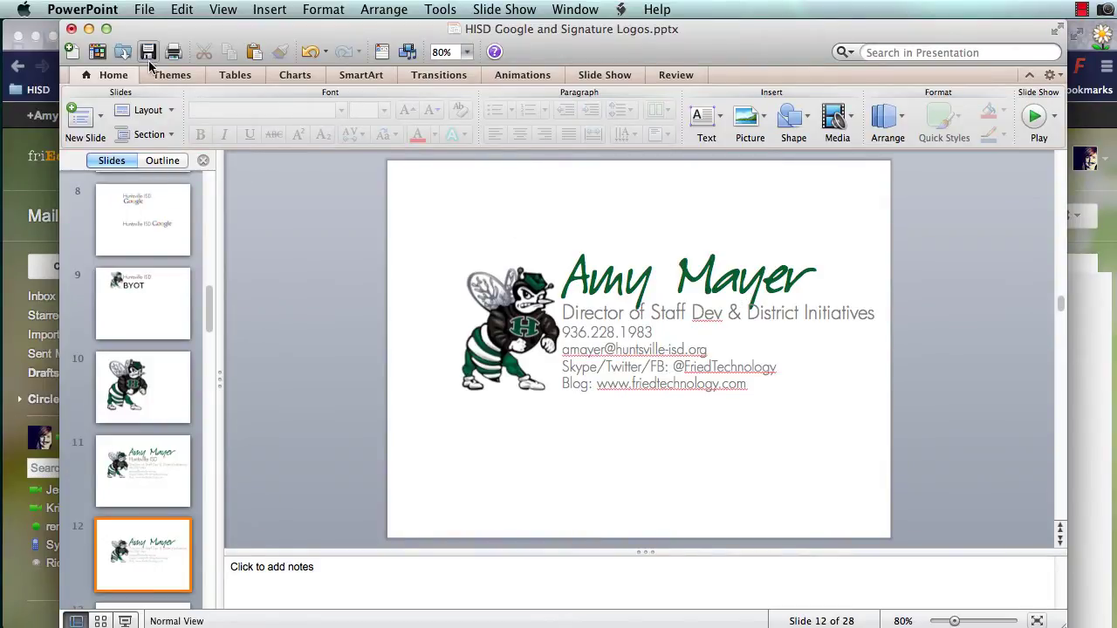
left_click(144, 9)
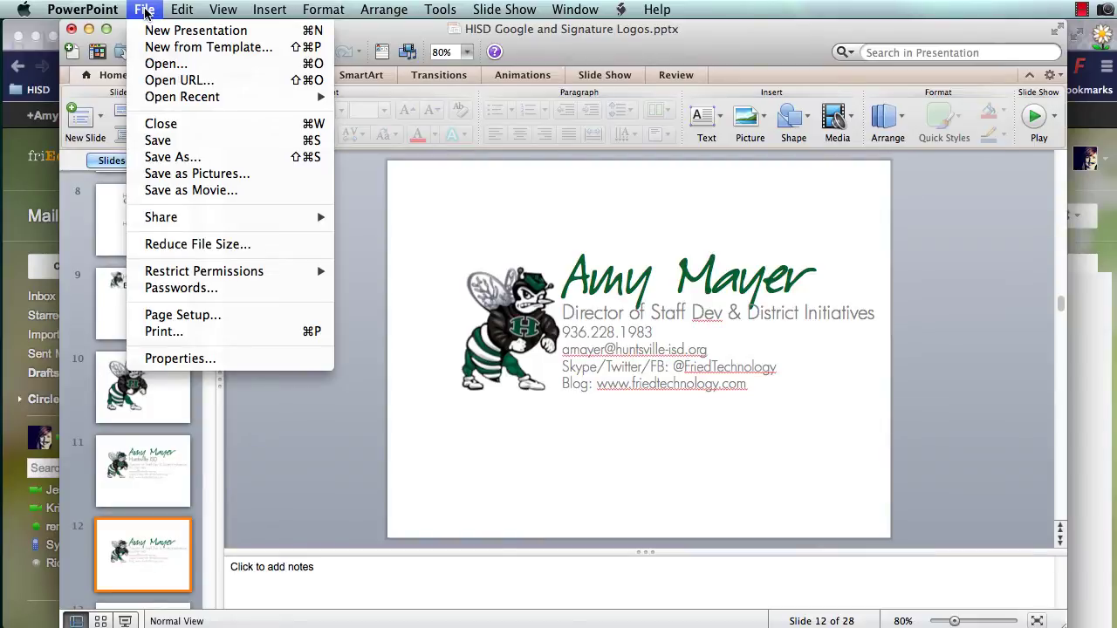
- In Save As options, set slides saved as graphics to 800 × 600 pixels
left_click(173, 157)
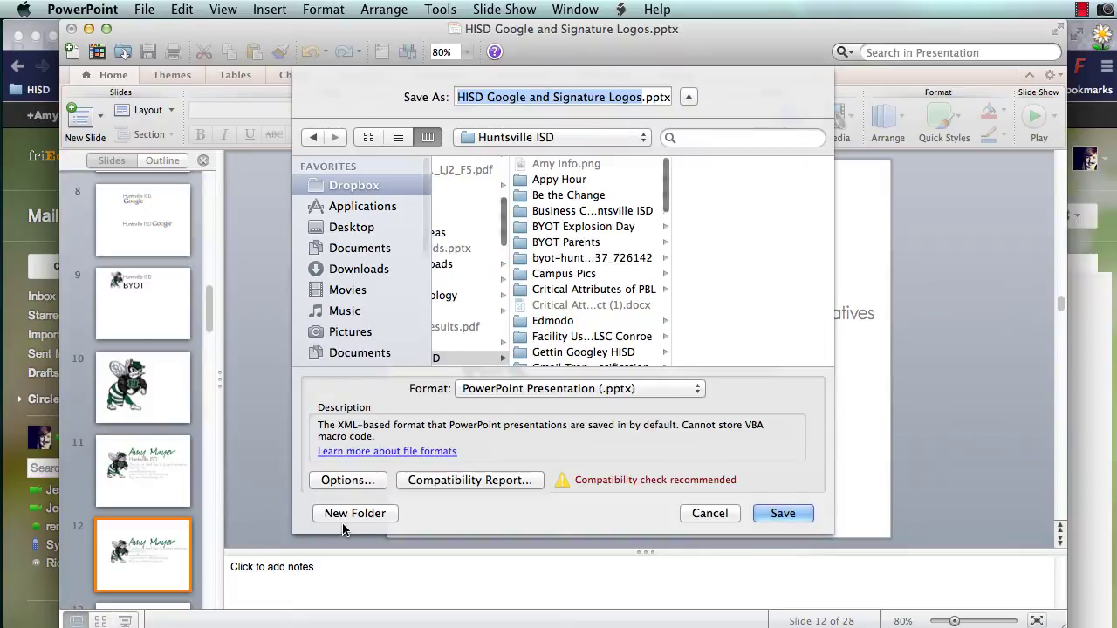
left_click(349, 480)
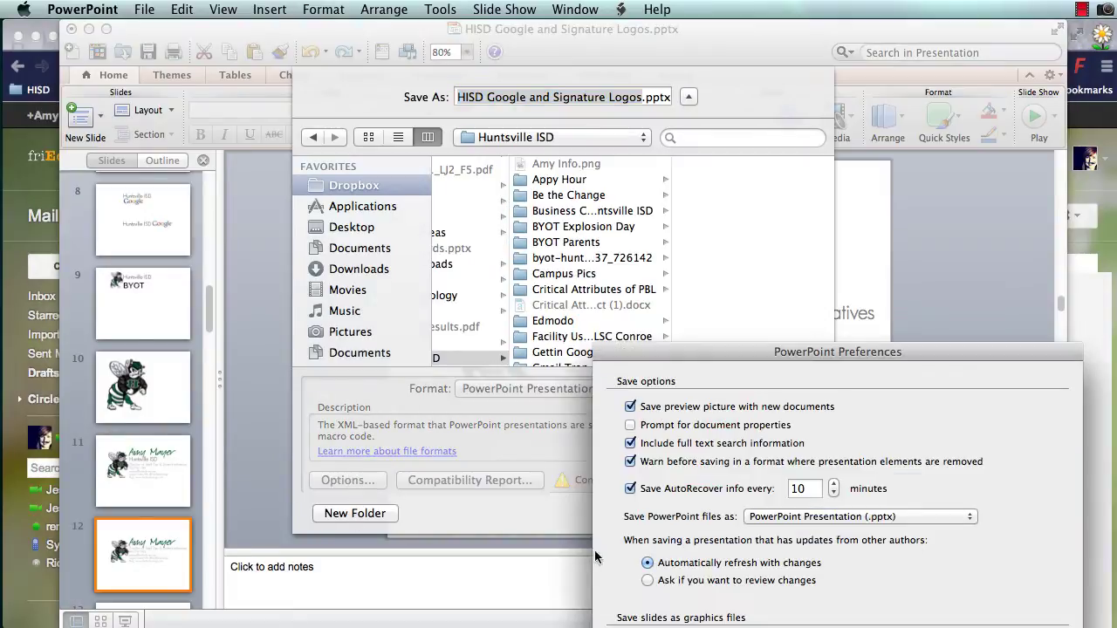
left_click_drag(835, 358, 720, 162)
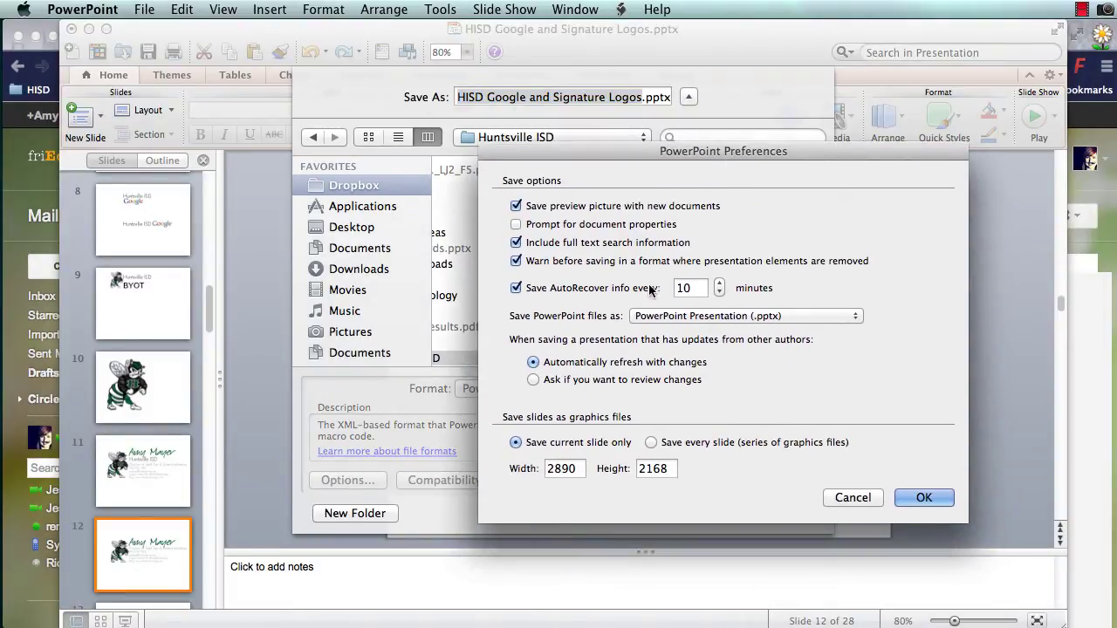
double_click(564, 471)
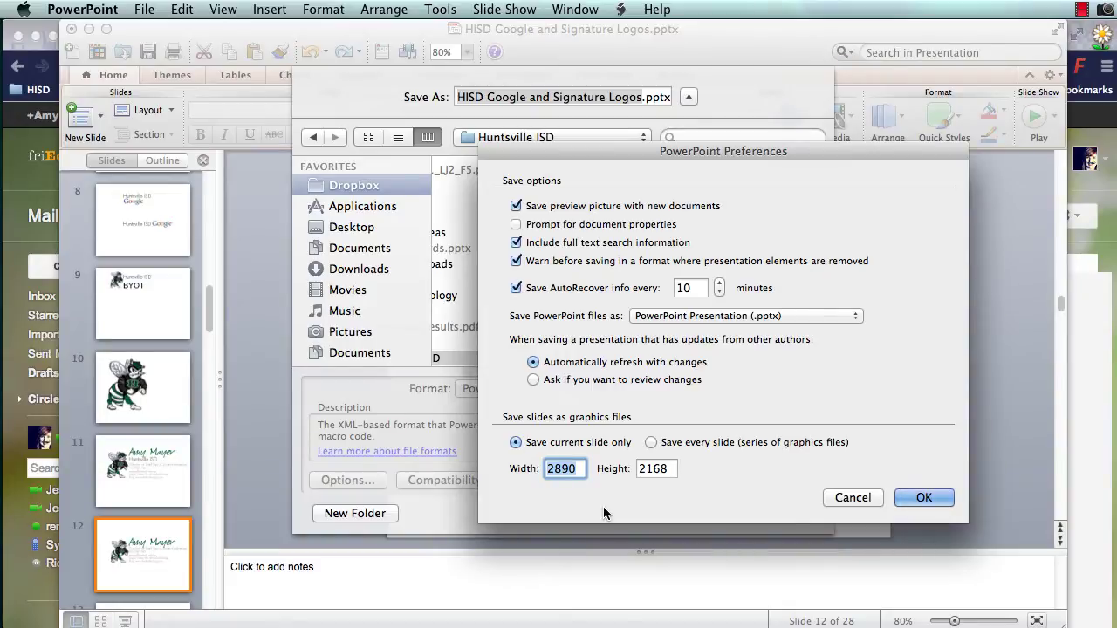
type("800")
left_click(917, 497)
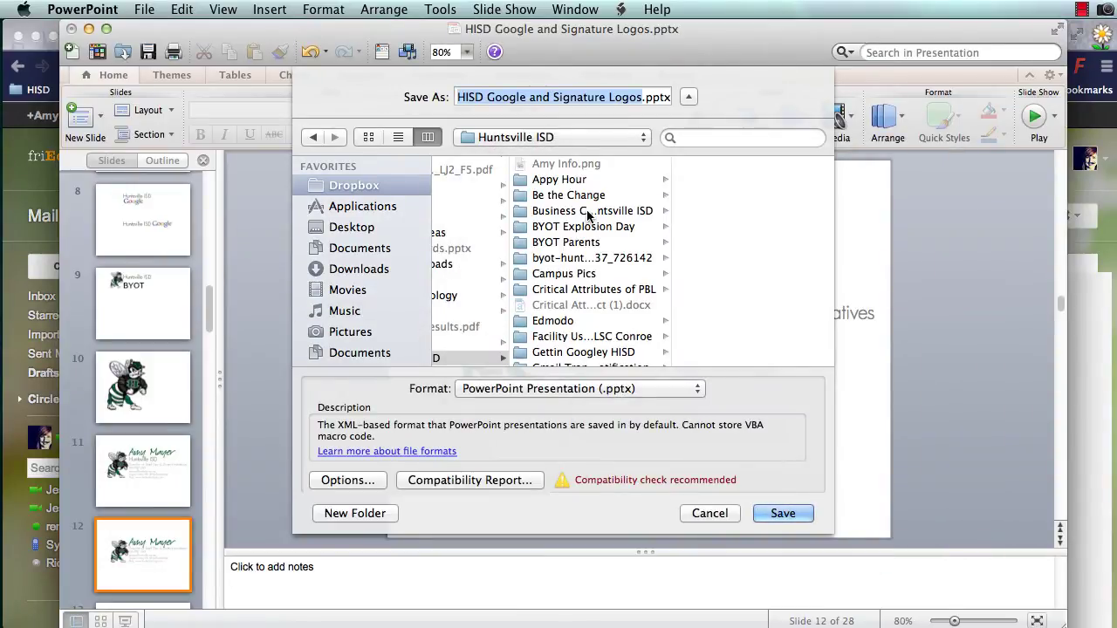
- Save slide 12 to the Desktop as the PNG image signature.png
type("signature")
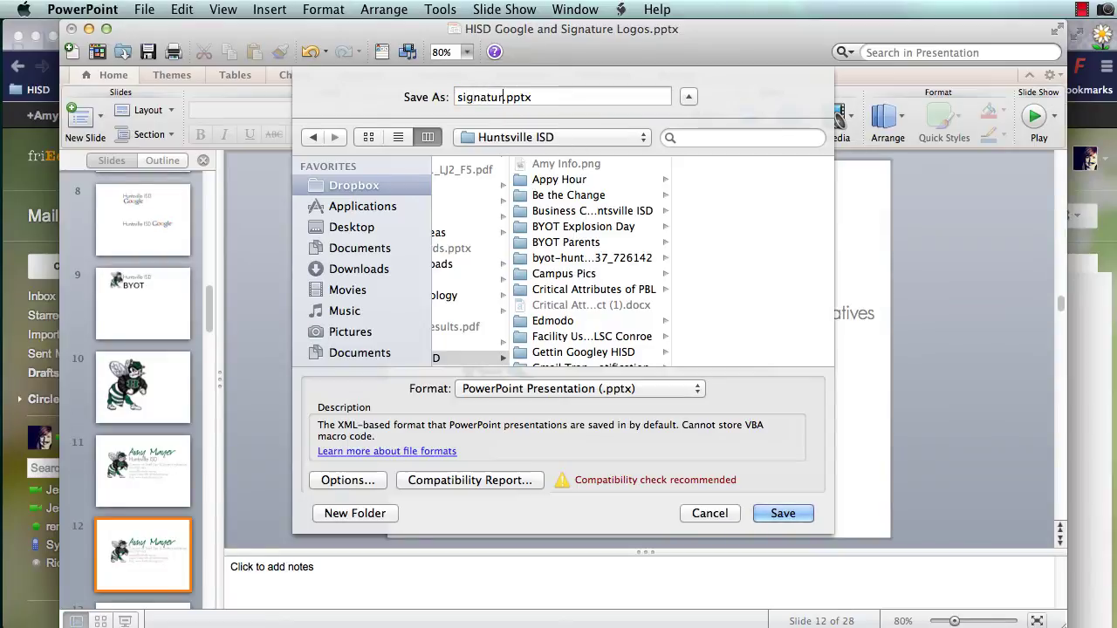
left_click(365, 225)
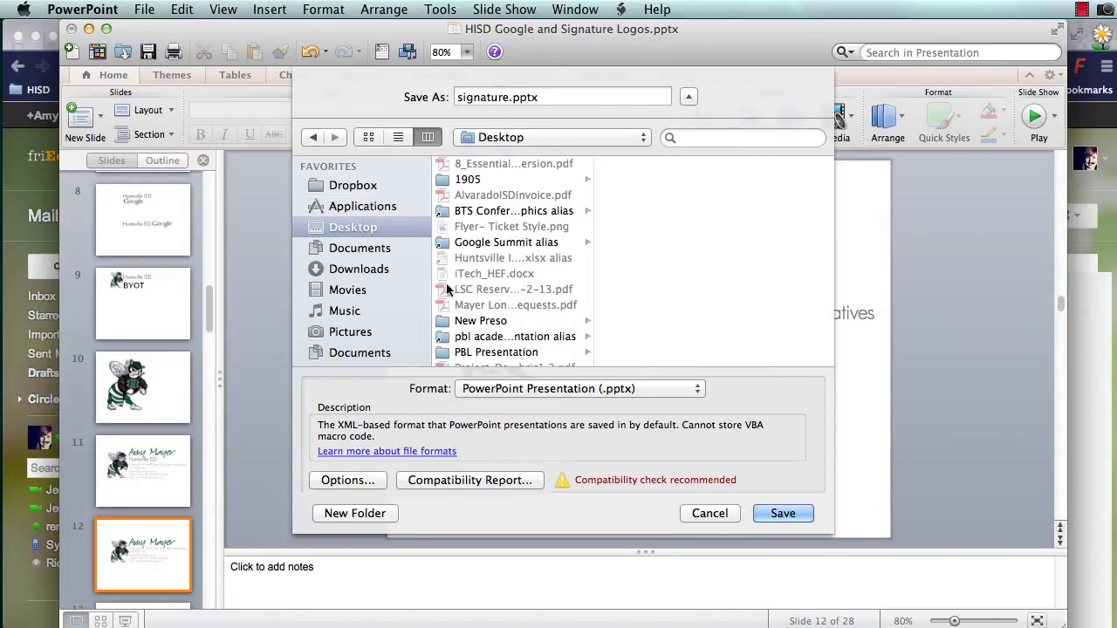
left_click(533, 393)
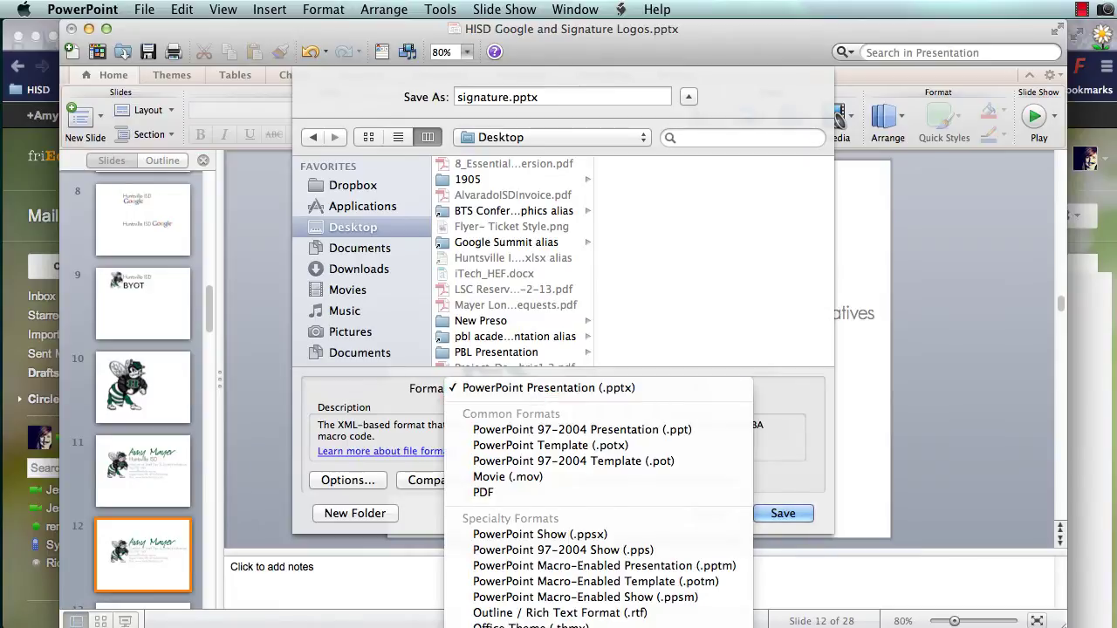
left_click(506, 621)
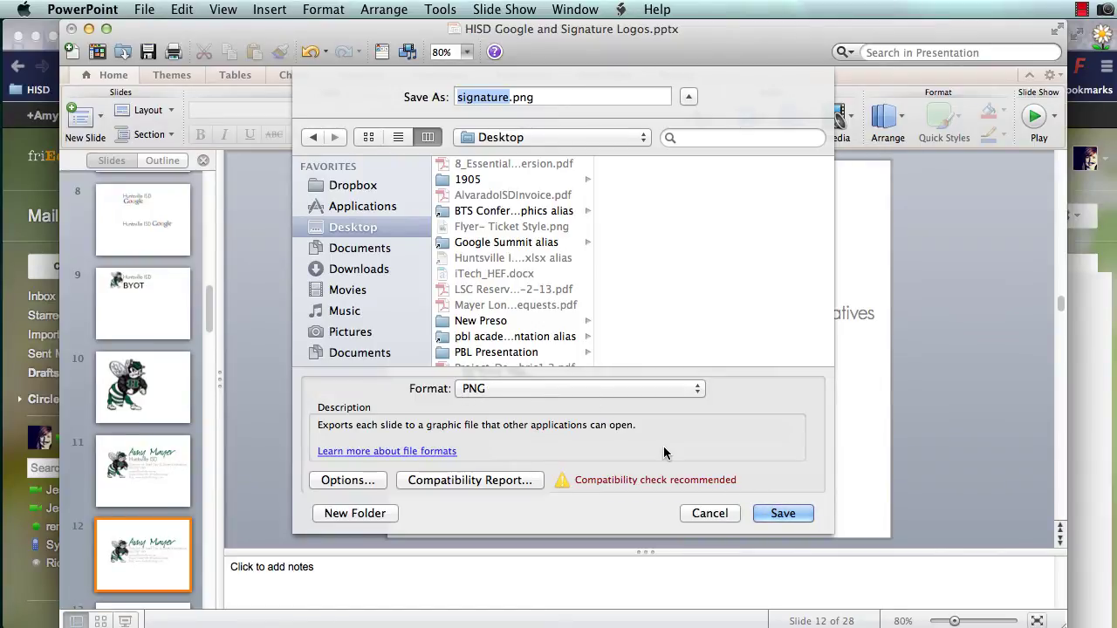
left_click(773, 516)
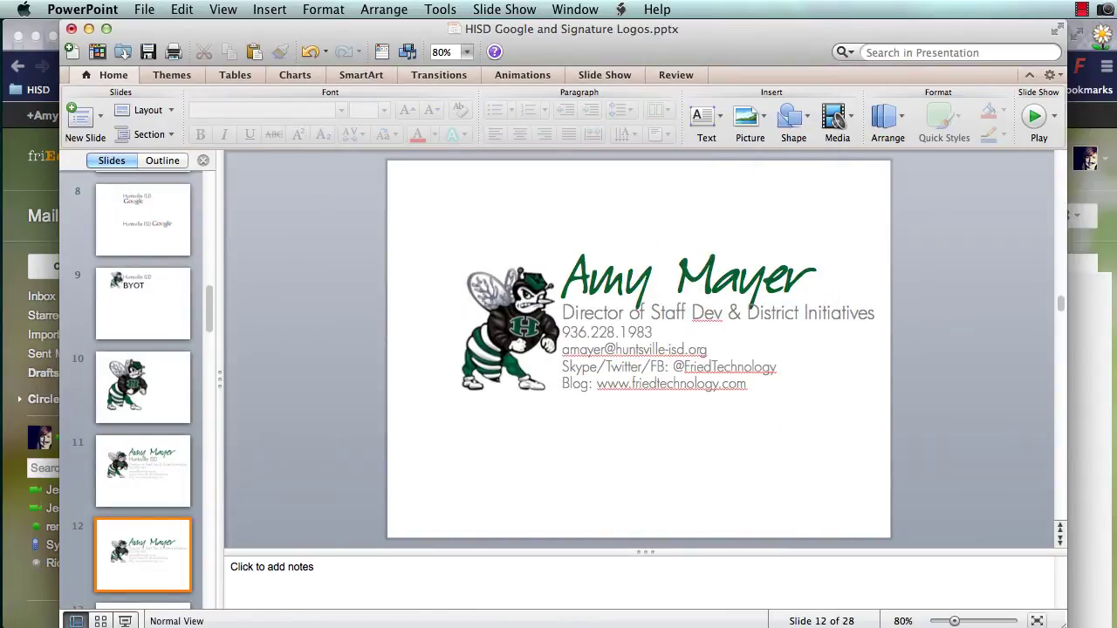
- Crop signature.png in Preview tightly around the signature
key("super+Tab")
key("super+Tab")
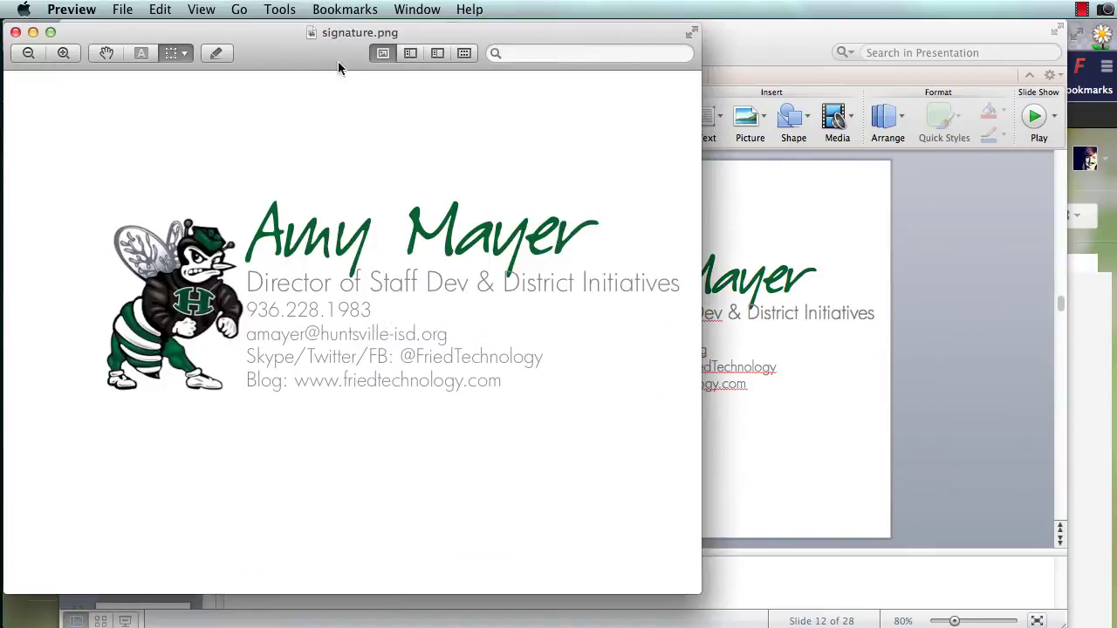
left_click_drag(340, 34, 495, 35)
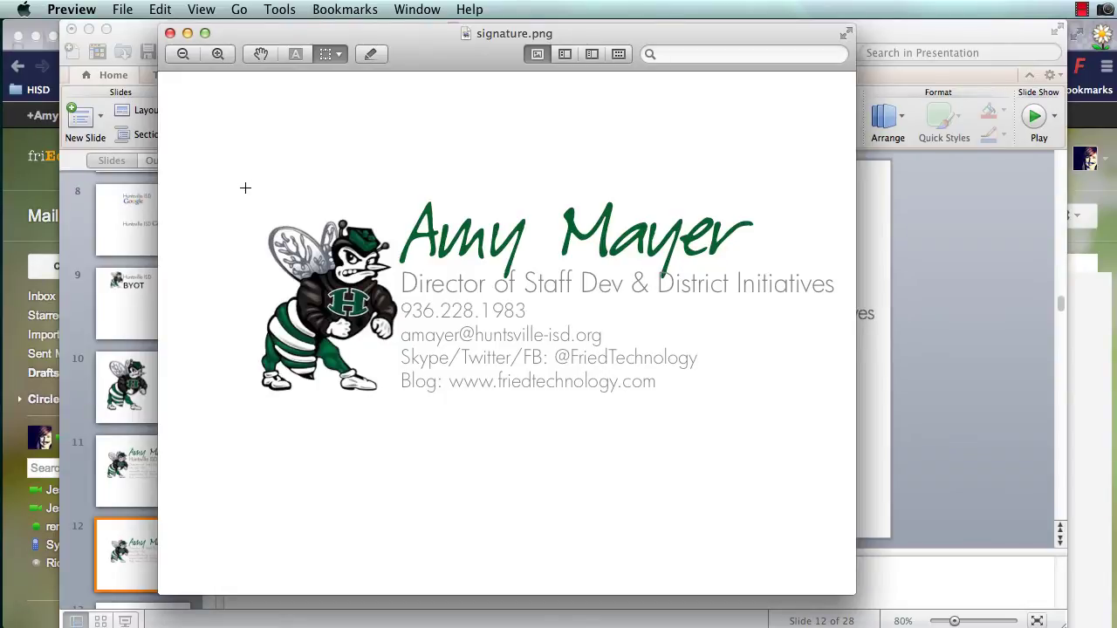
left_click_drag(246, 187, 840, 401)
left_click(280, 10)
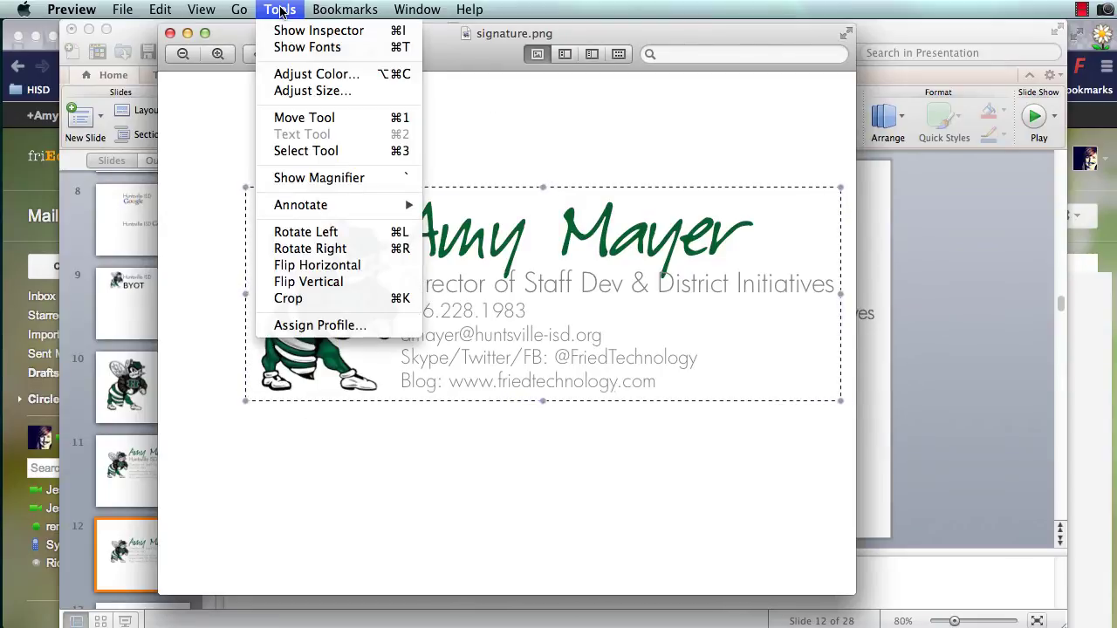
left_click(306, 298)
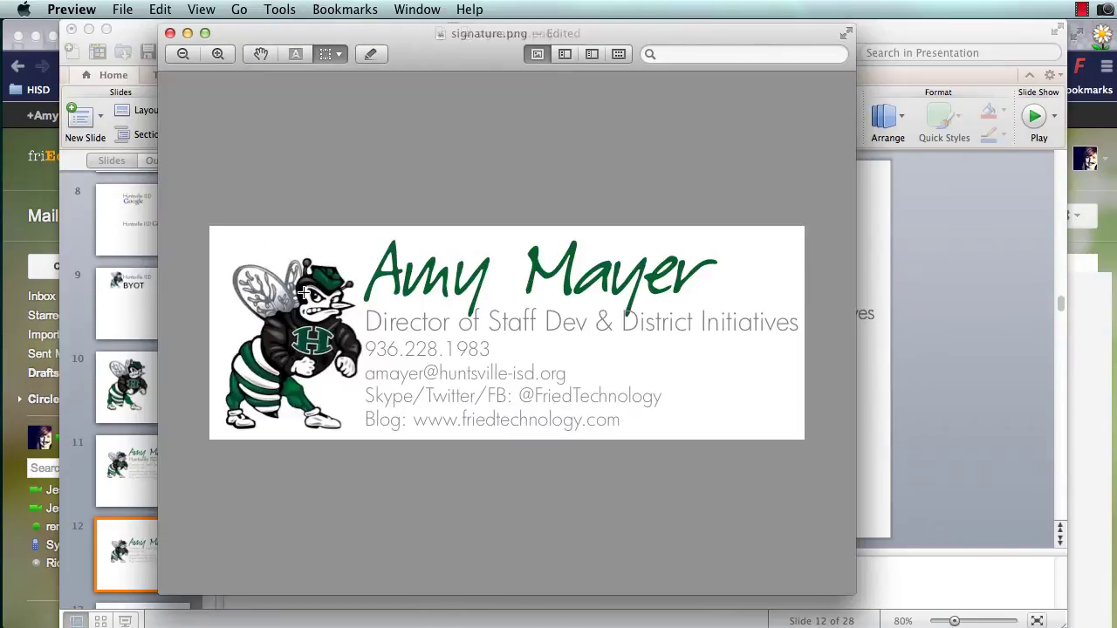
left_click(200, 9)
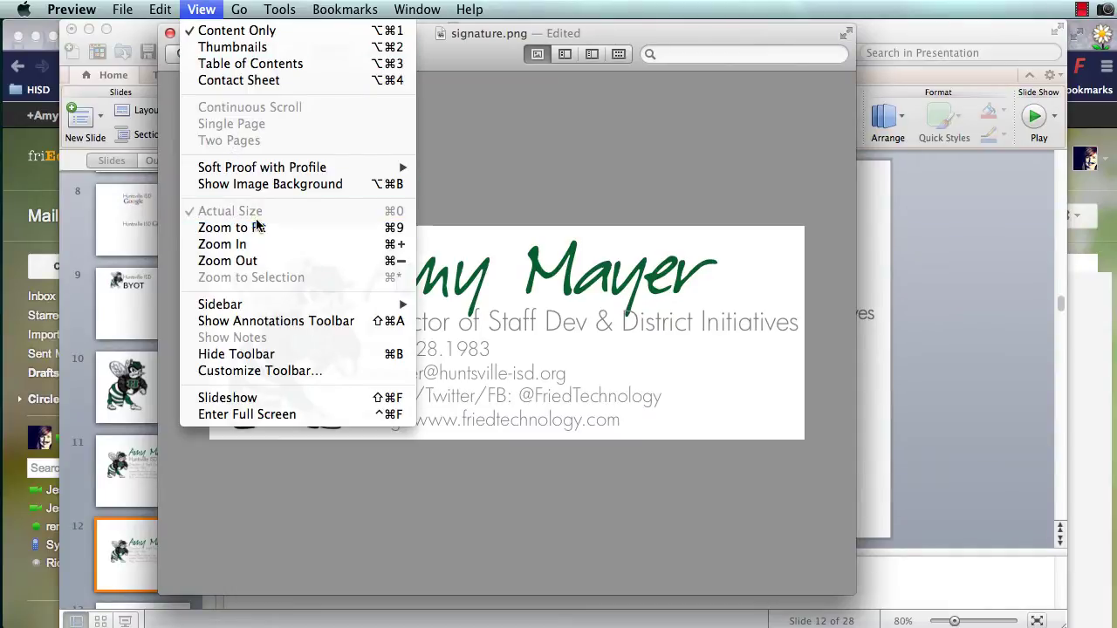
left_click(653, 172)
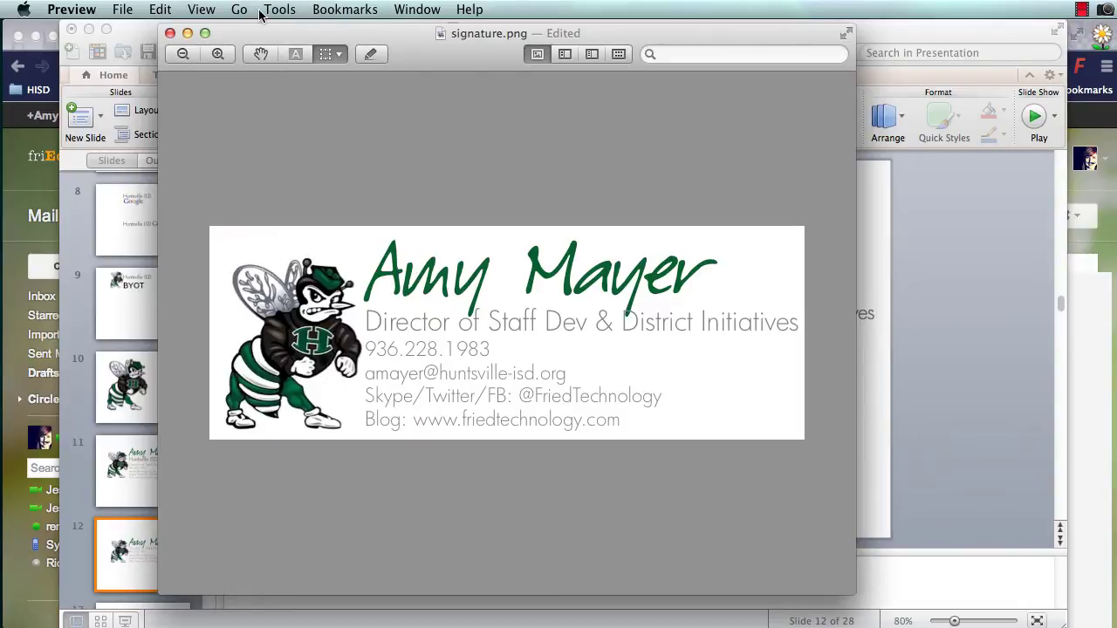
left_click(1088, 9)
left_click(1095, 43)
- Resize the cropped image to 400 pixels wide (400 × 144)
left_click(284, 12)
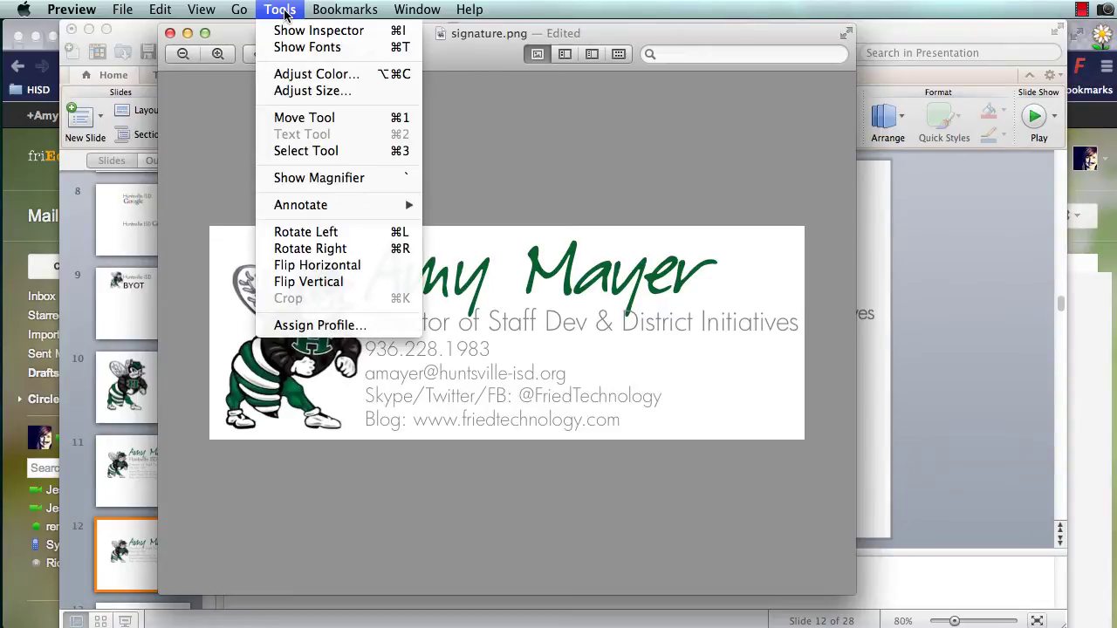
left_click(305, 92)
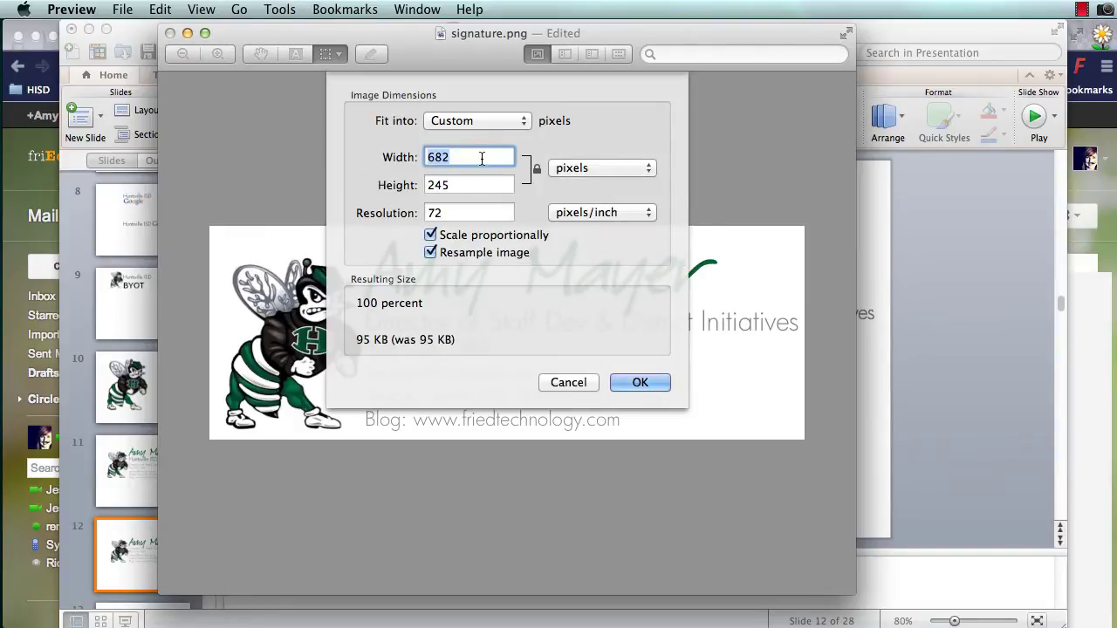
type("400")
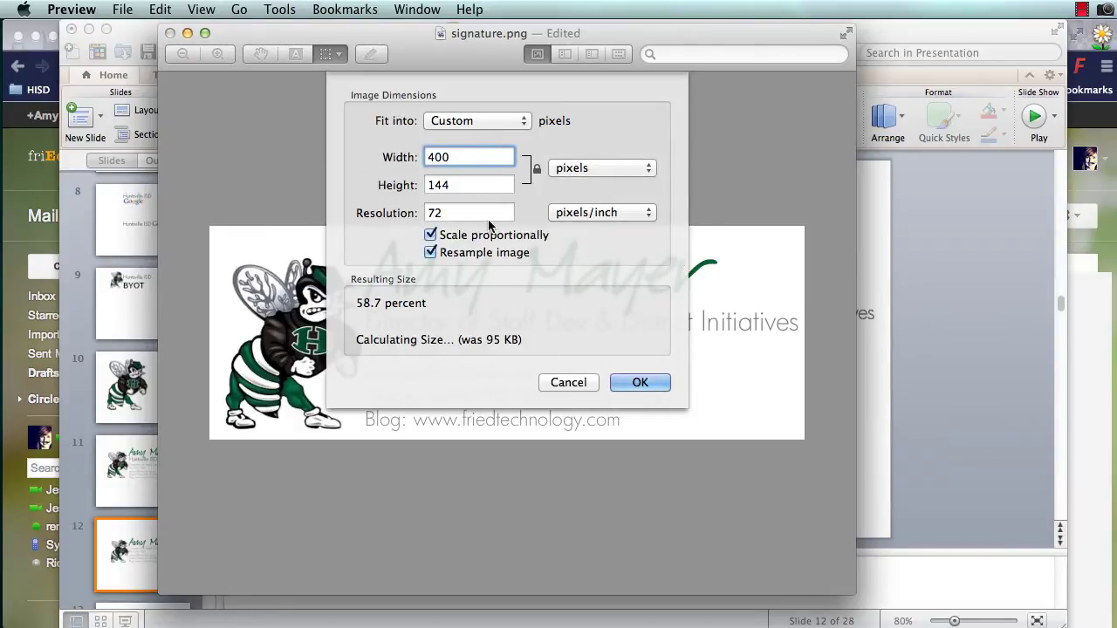
left_click(643, 383)
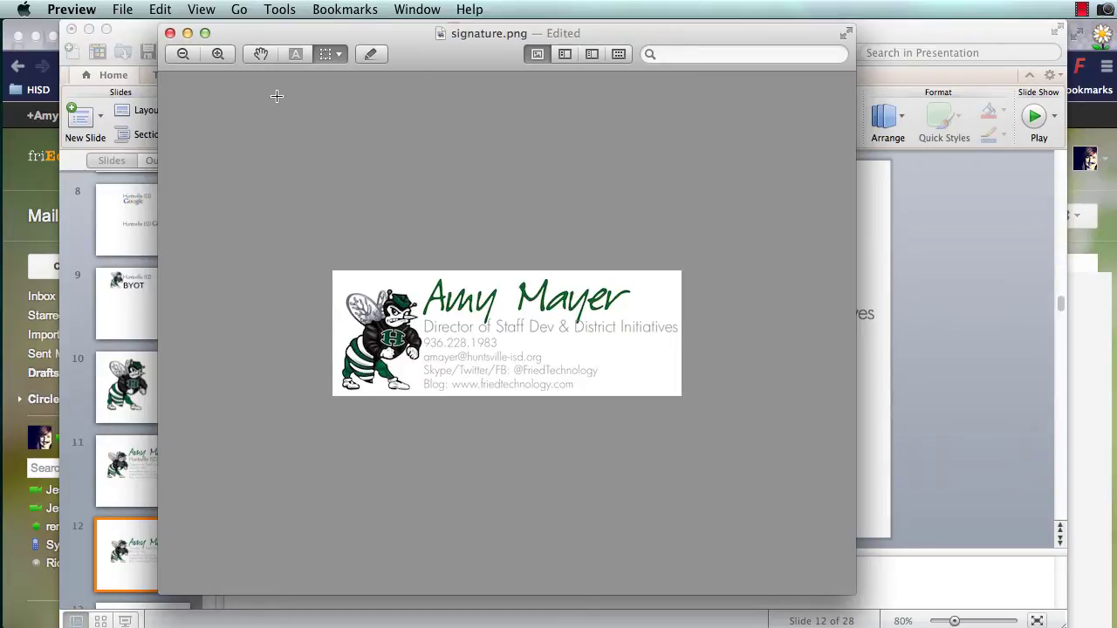
- Export the edited image over signature.png on the Desktop
left_click(126, 11)
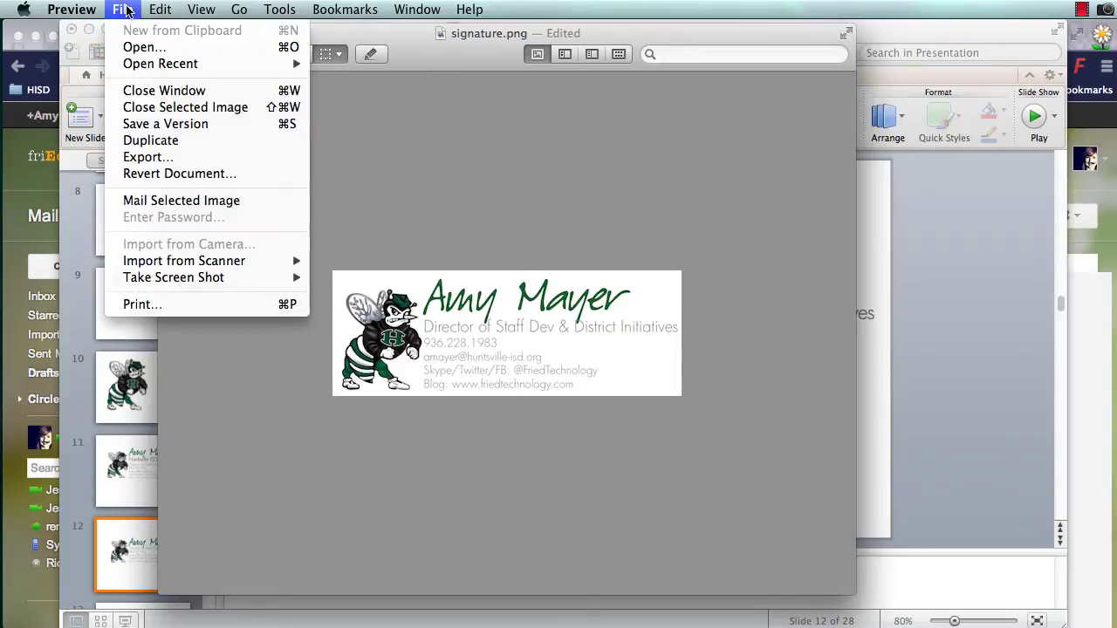
left_click(161, 155)
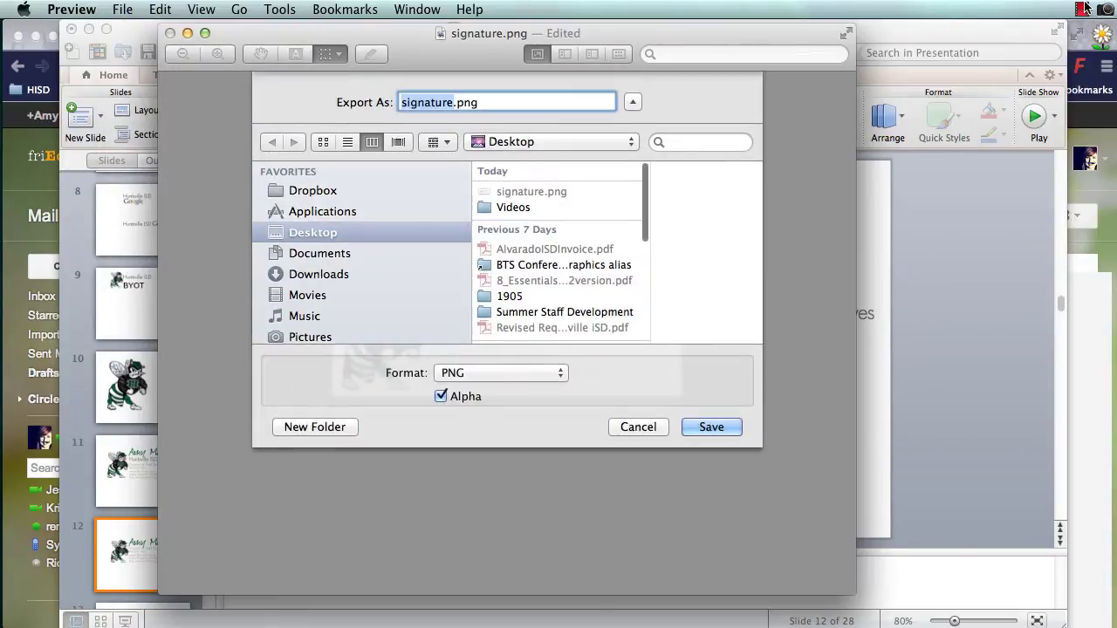
left_click(715, 427)
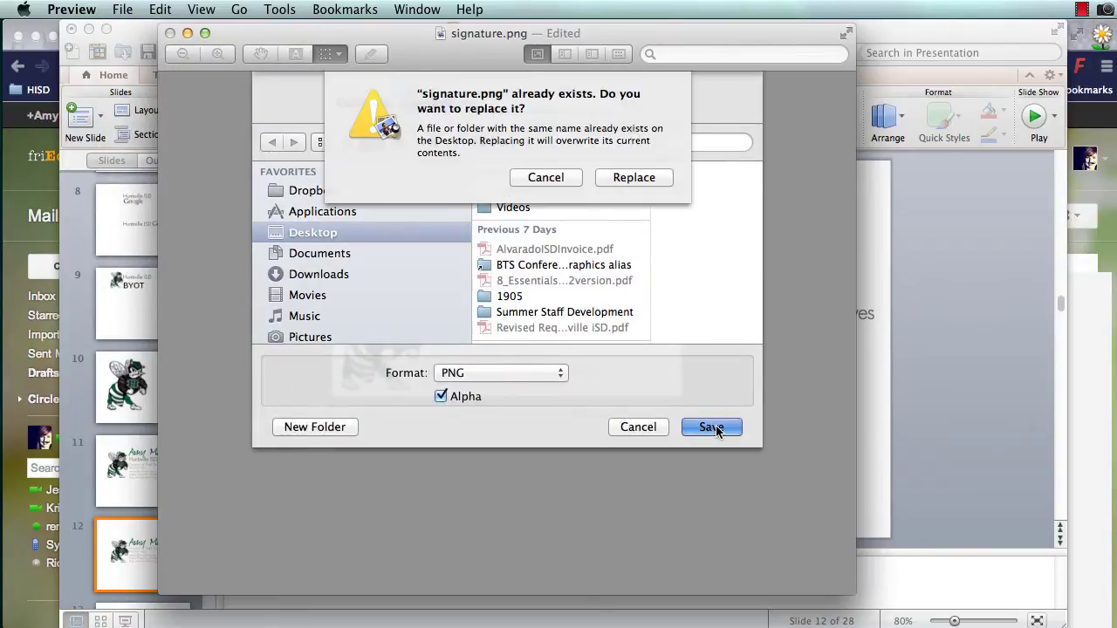
left_click(660, 176)
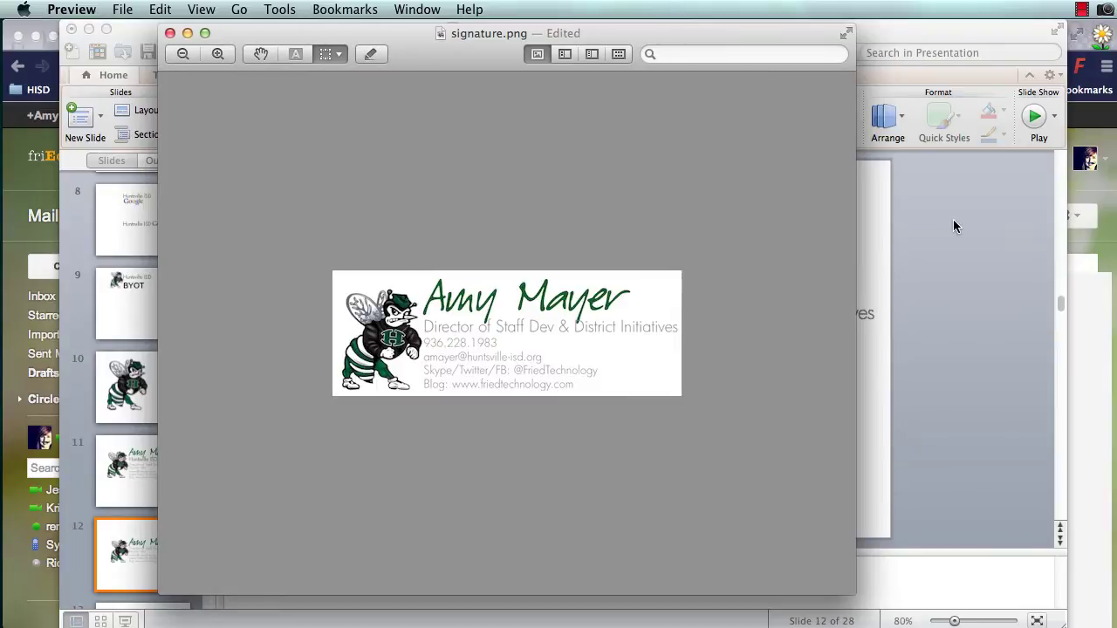
- Minimise PowerPoint, dismiss the autosave notice, and return to Gmail settings
left_click(954, 225)
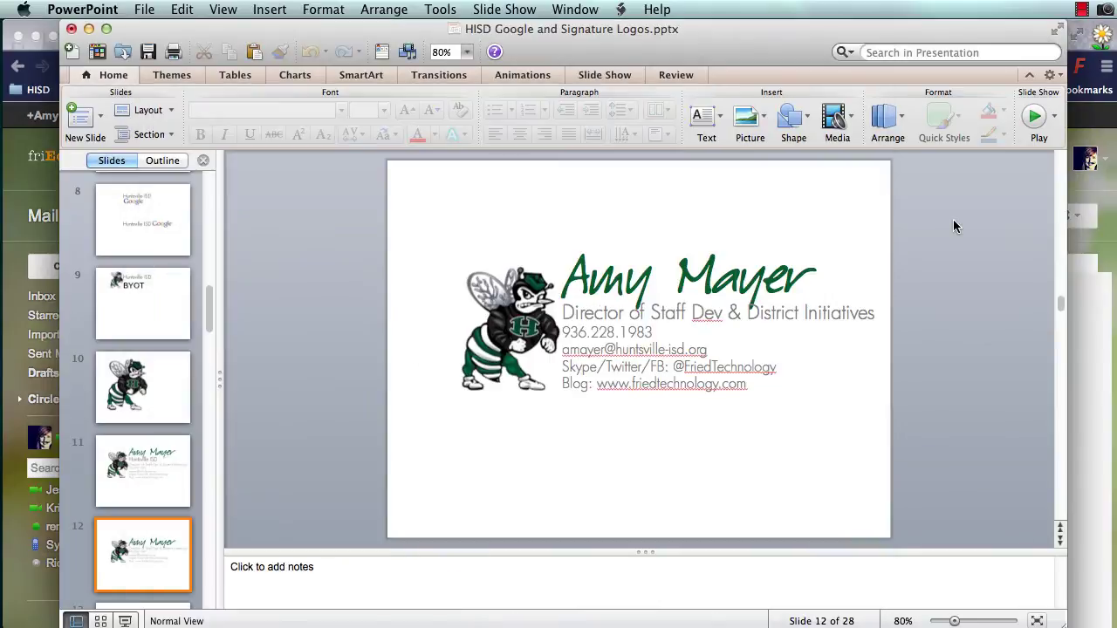
left_click(88, 29)
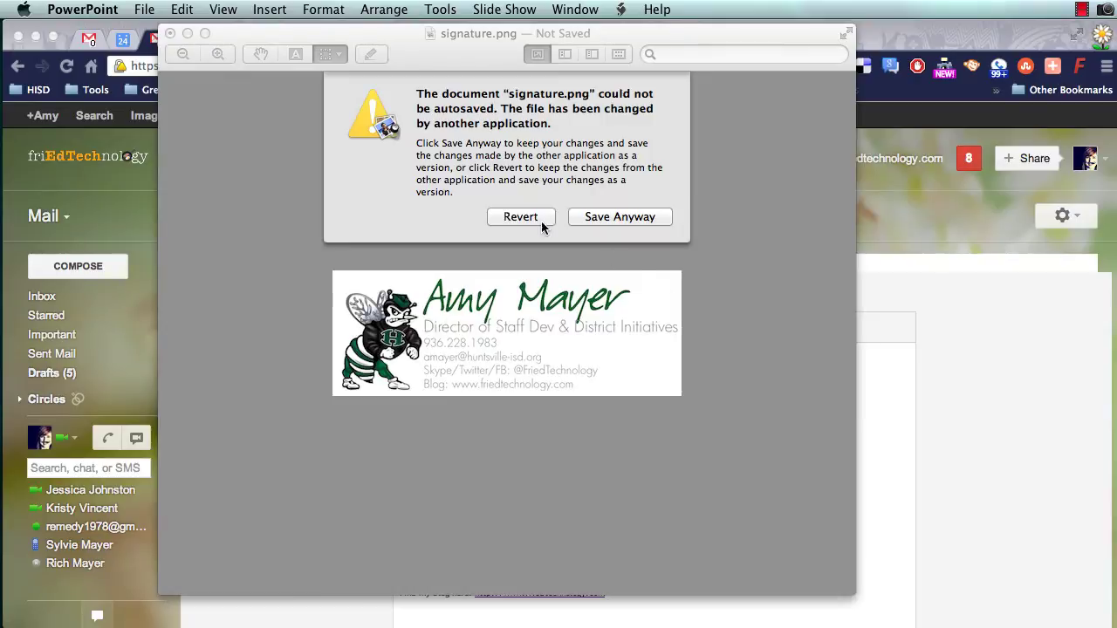
left_click(619, 216)
left_click(900, 297)
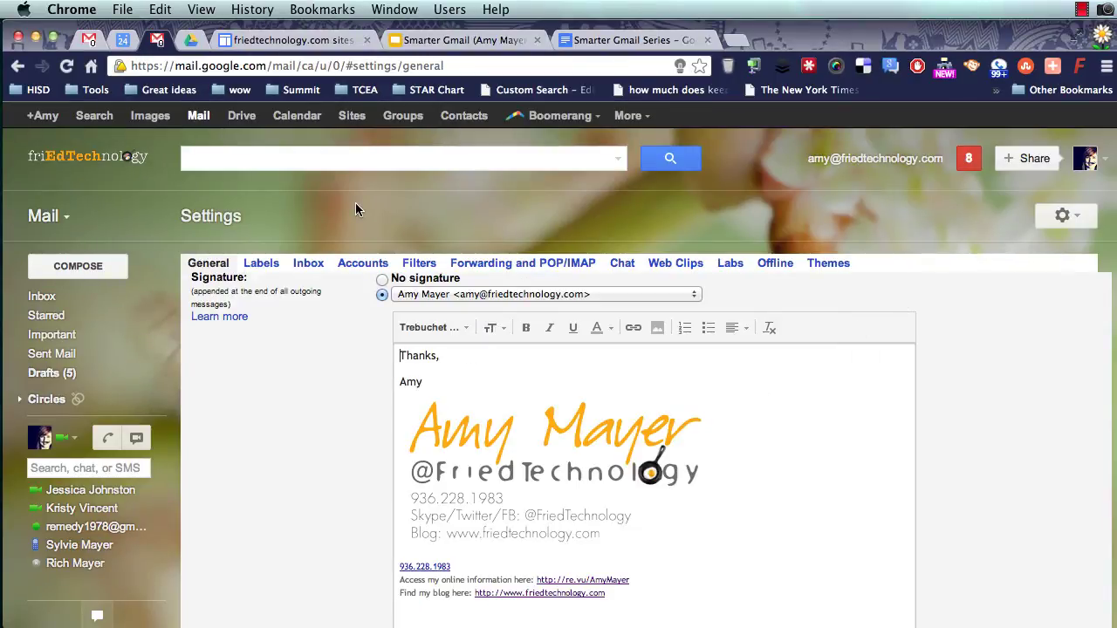
- Open Google Sites in a new tab and go to the Amy's Stuff site's Home page
left_click(361, 125)
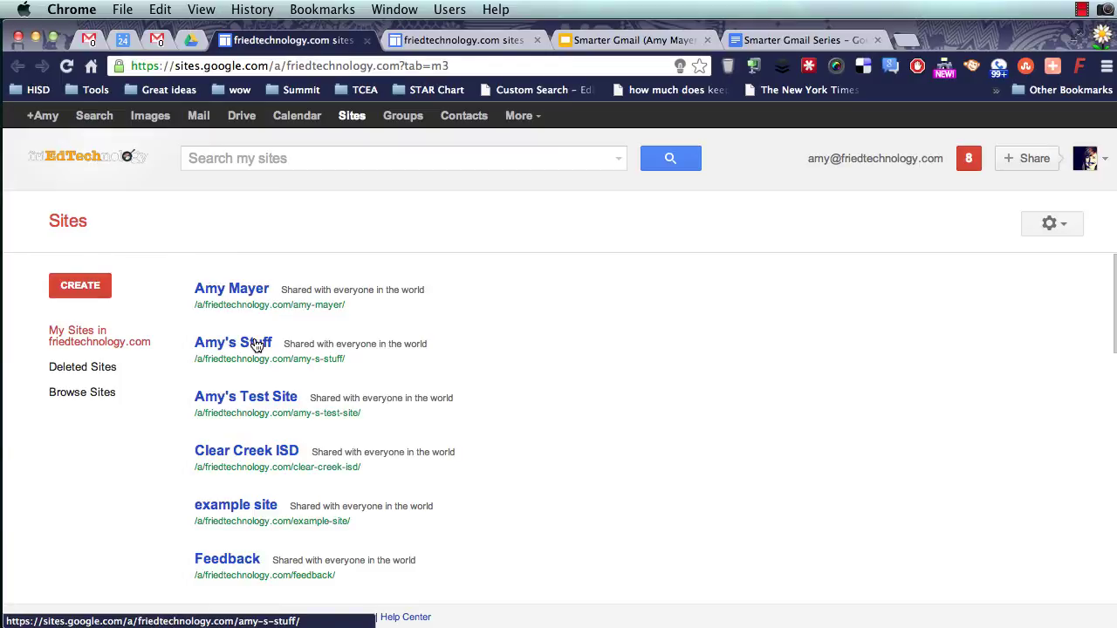
left_click(447, 41)
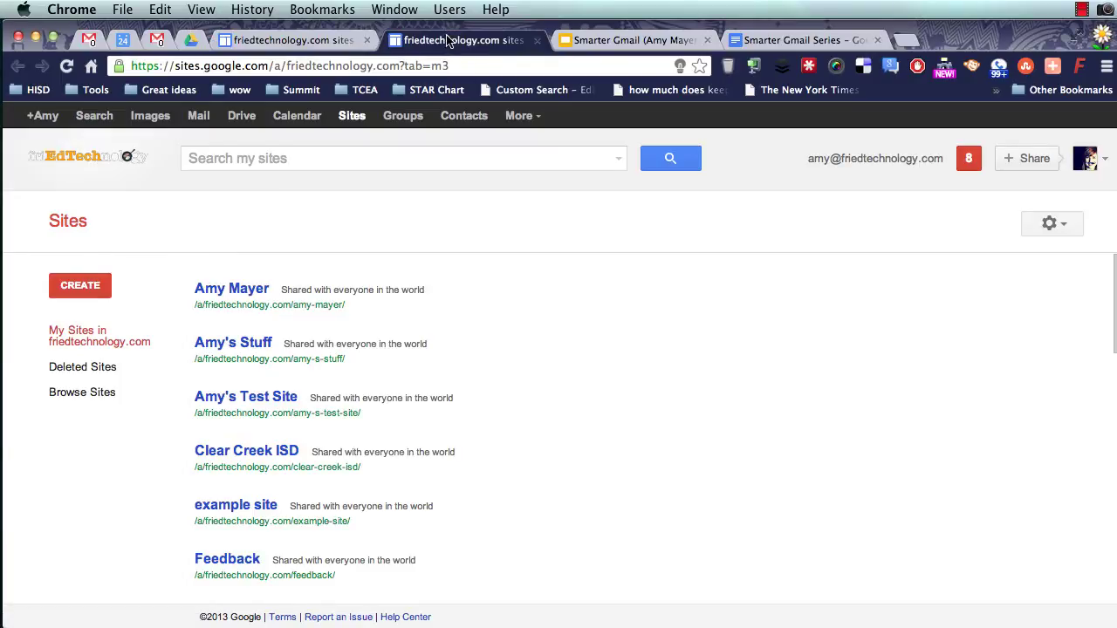
left_click(249, 343)
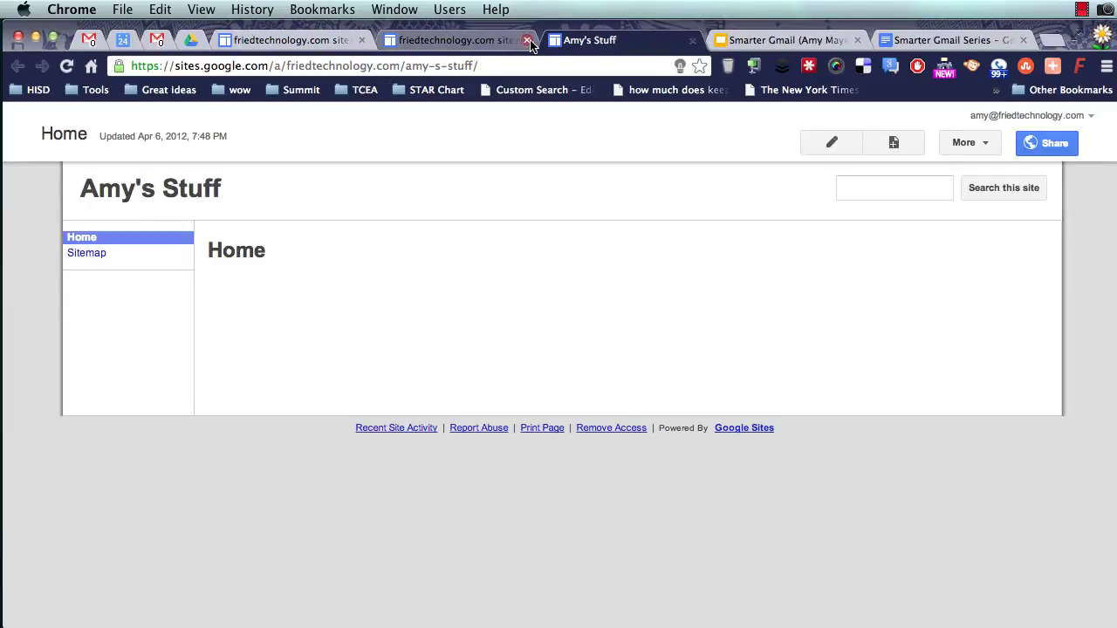
- Open Manage site for Amy's Stuff and show its Attachments list
left_click(967, 143)
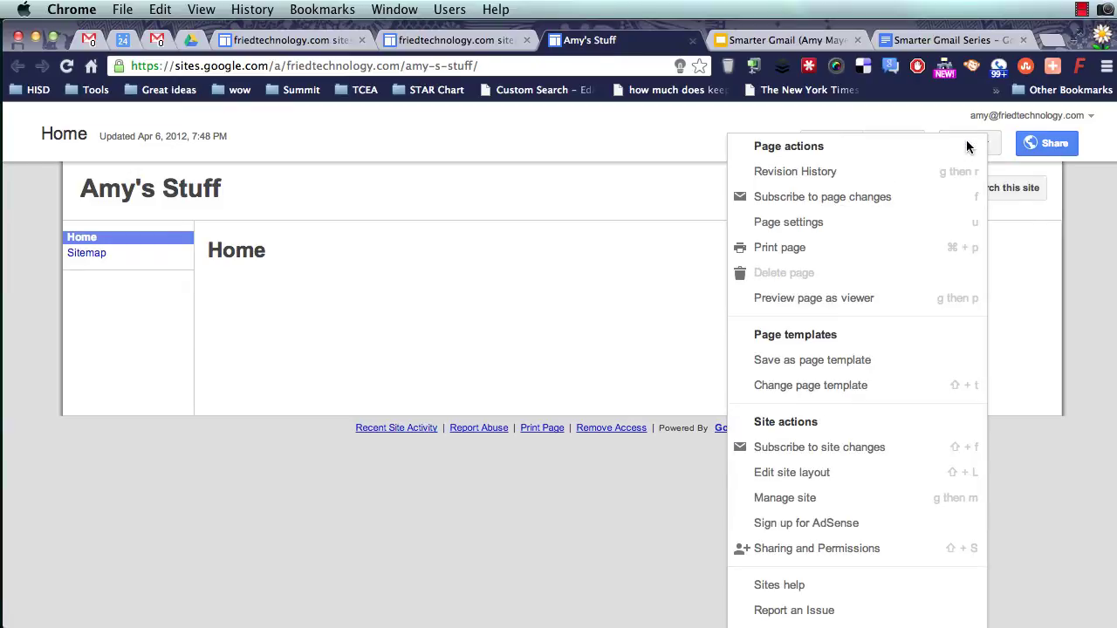
left_click(1001, 155)
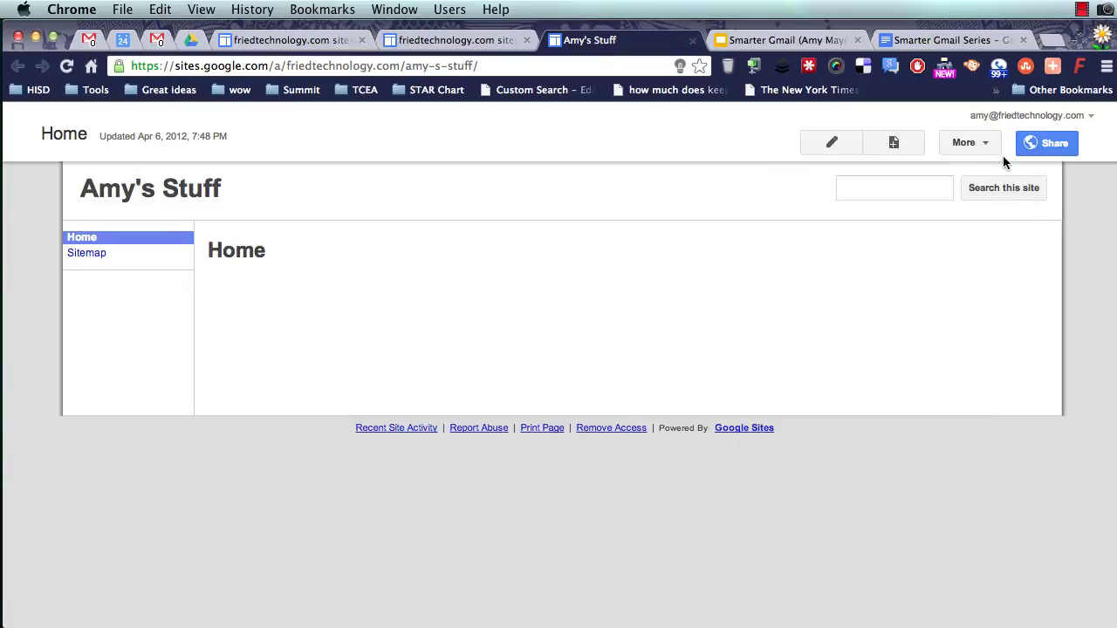
left_click(981, 146)
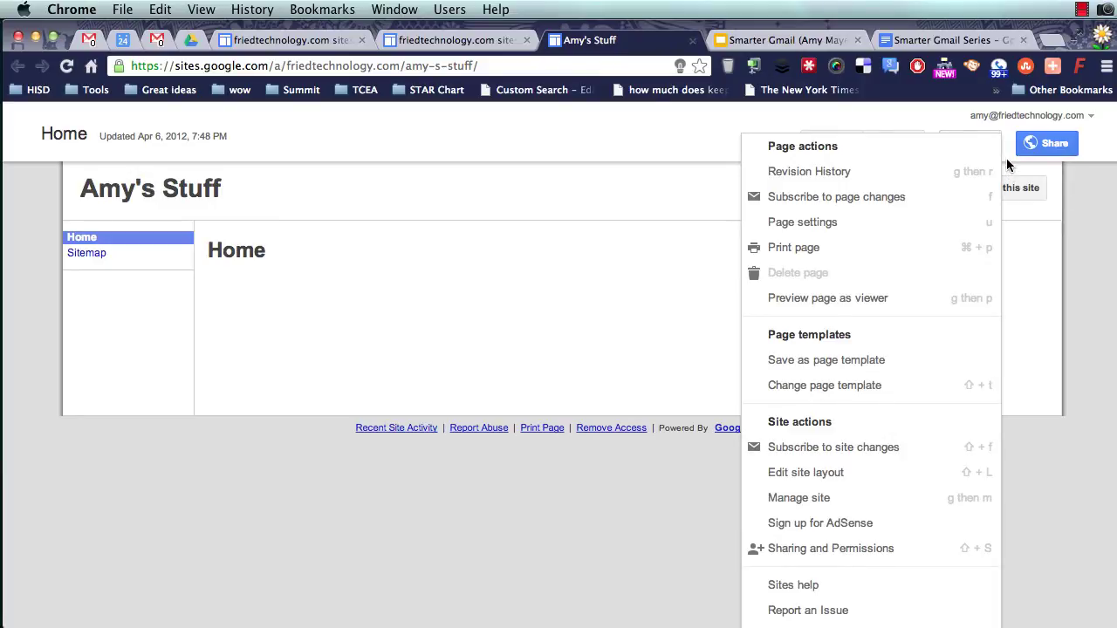
left_click(1005, 158)
left_click(980, 145)
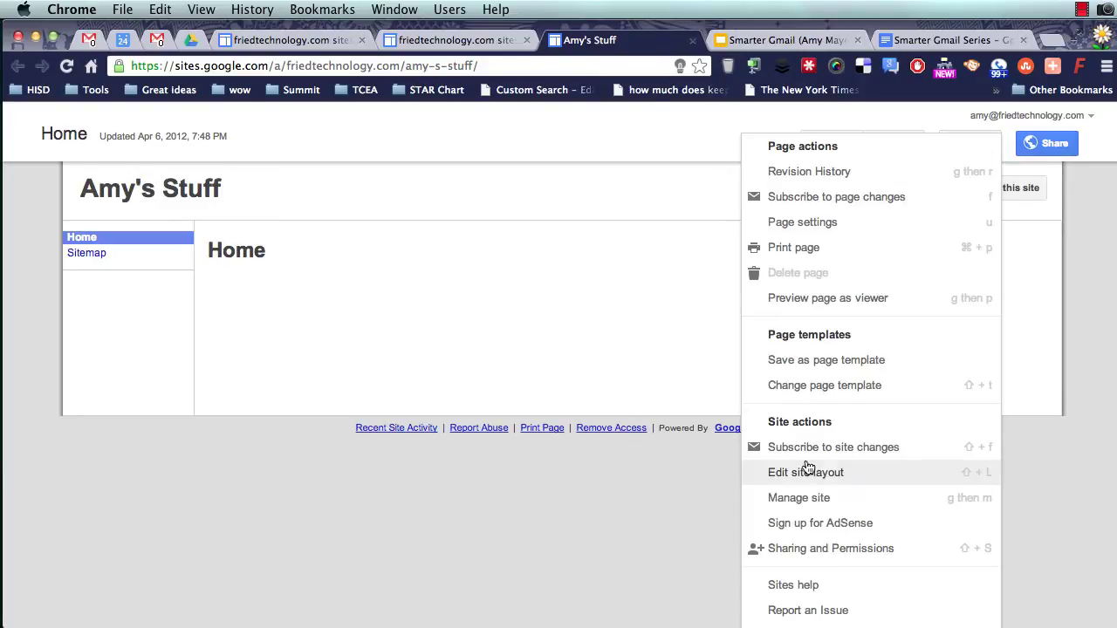
left_click(827, 500)
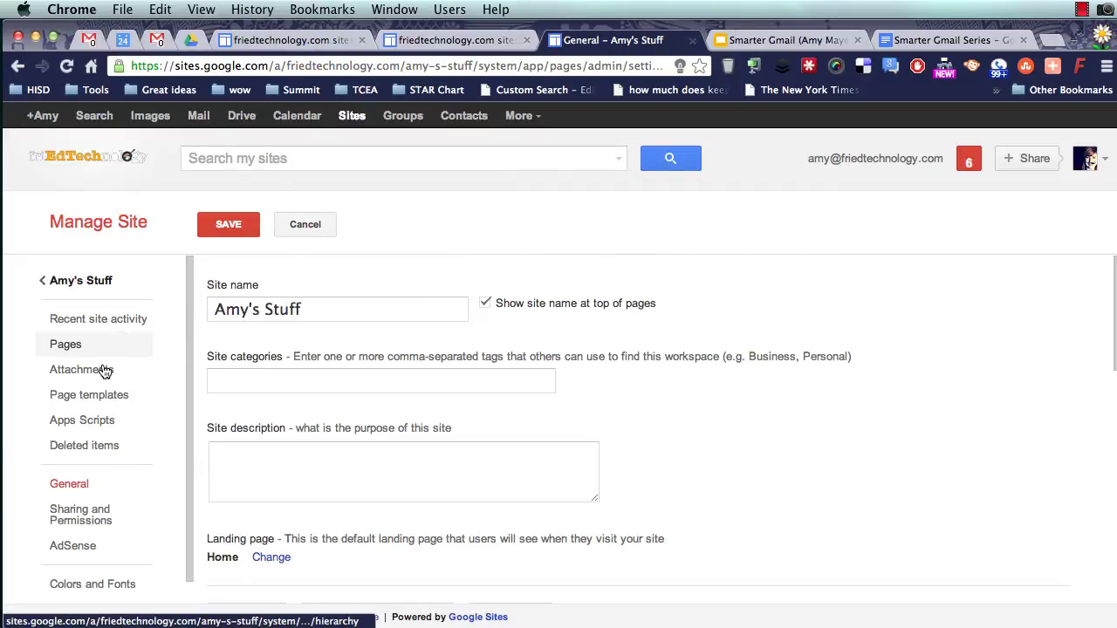
left_click(103, 371)
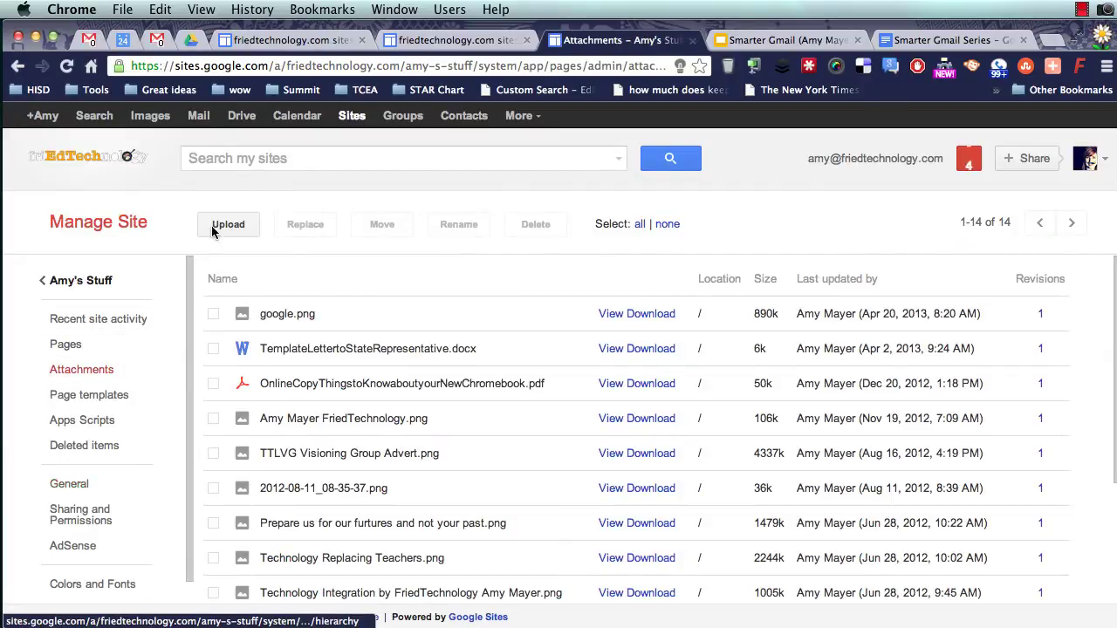
- Upload signature.png from the Desktop as a site attachment
left_click(231, 221)
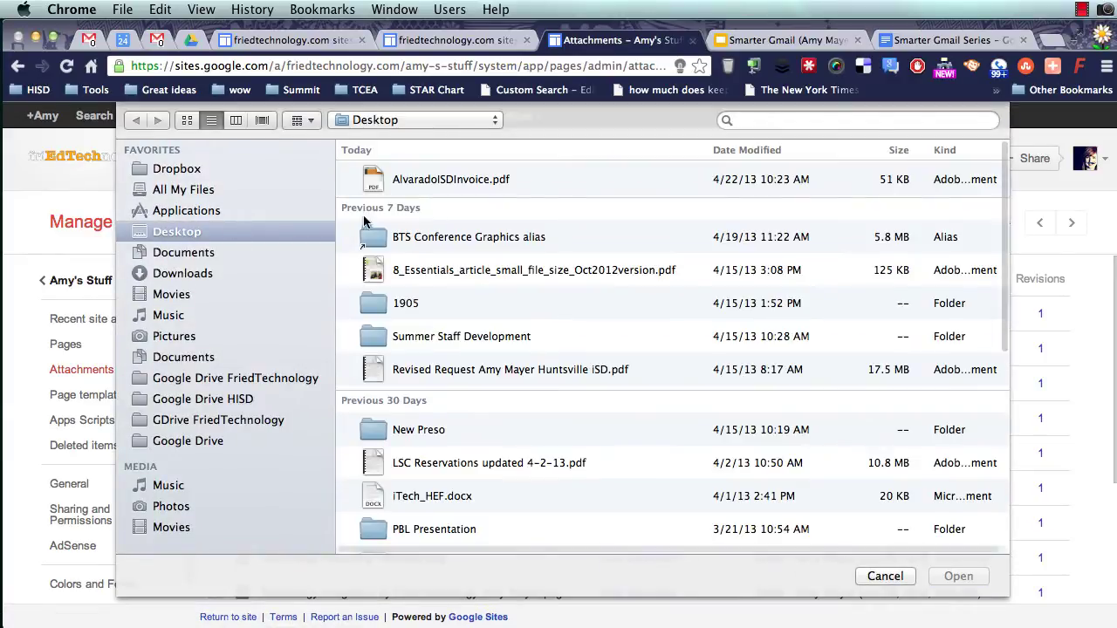
scroll(463, 344, "down", 5)
scroll(462, 345, "down", 1)
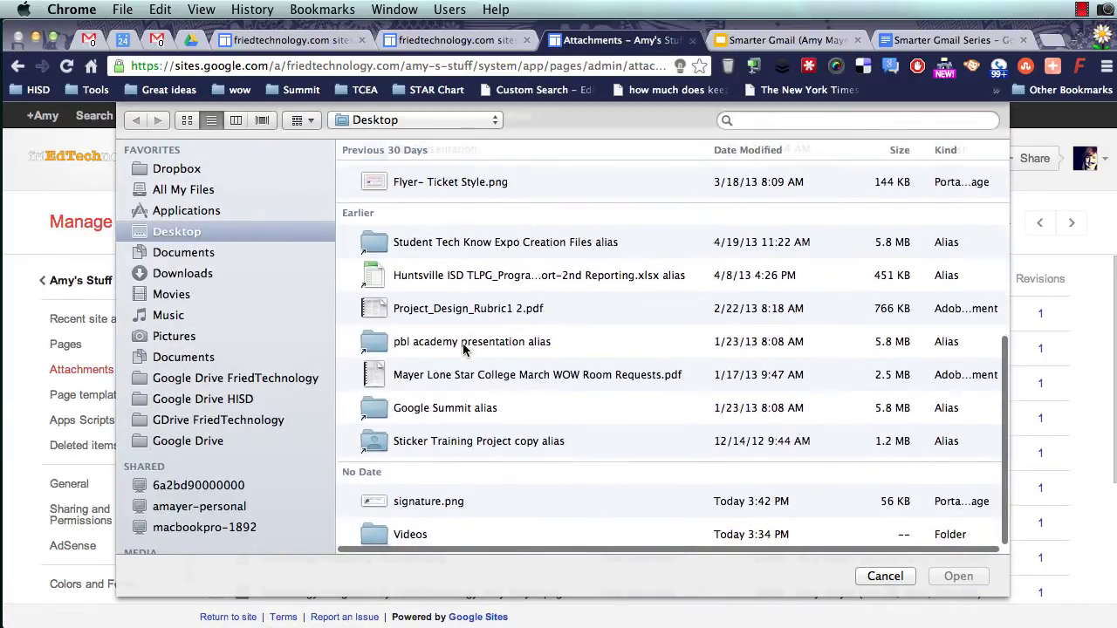
left_click(436, 505)
left_click(959, 576)
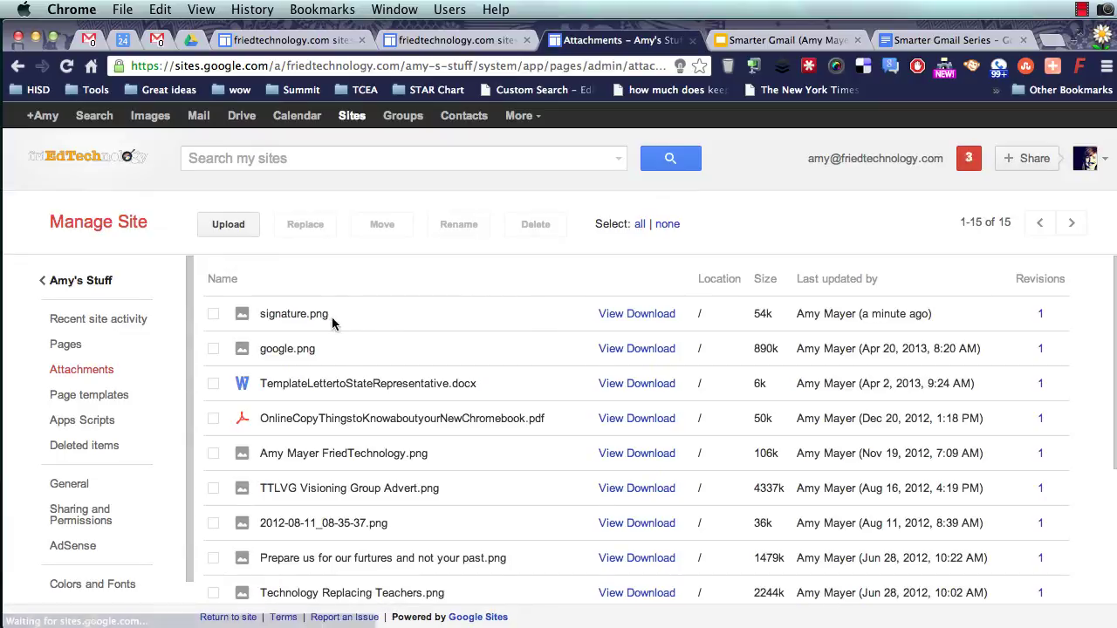
- Open the uploaded signature.png and copy its web address
left_click(612, 316)
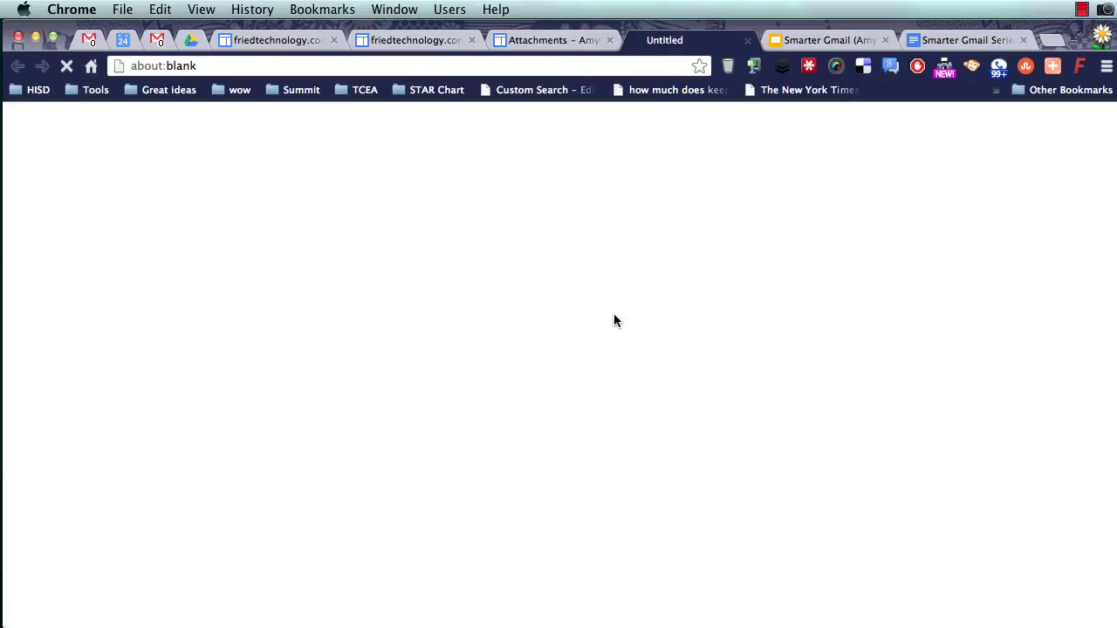
left_click(423, 68)
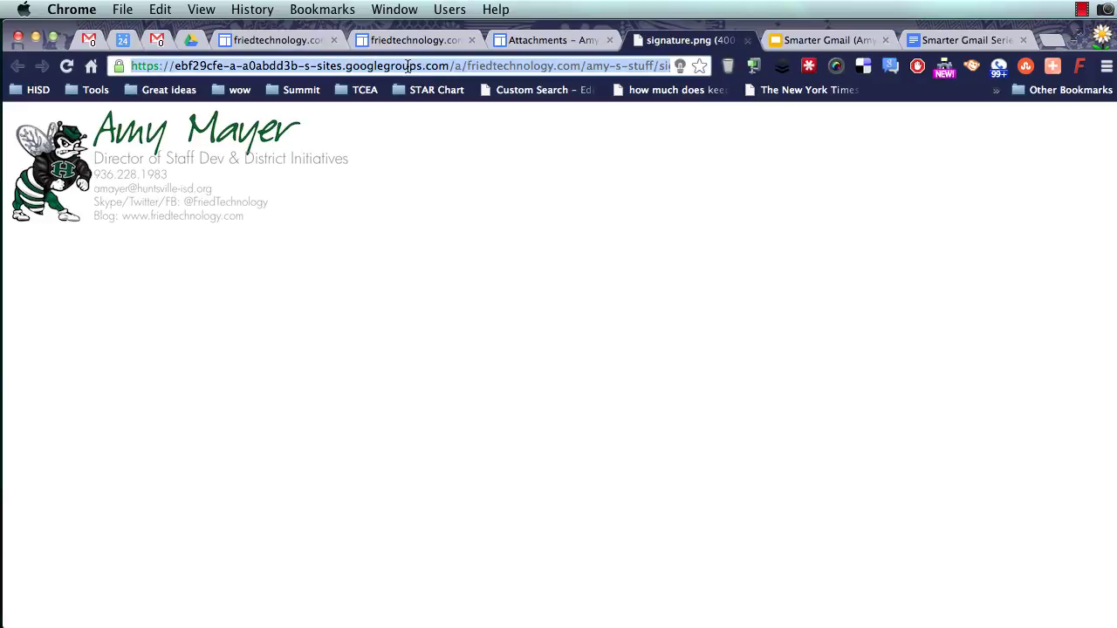
right_click(408, 65)
left_click(432, 92)
- In Gmail's signature editor, add a blank line below the sign-off name
left_click(162, 43)
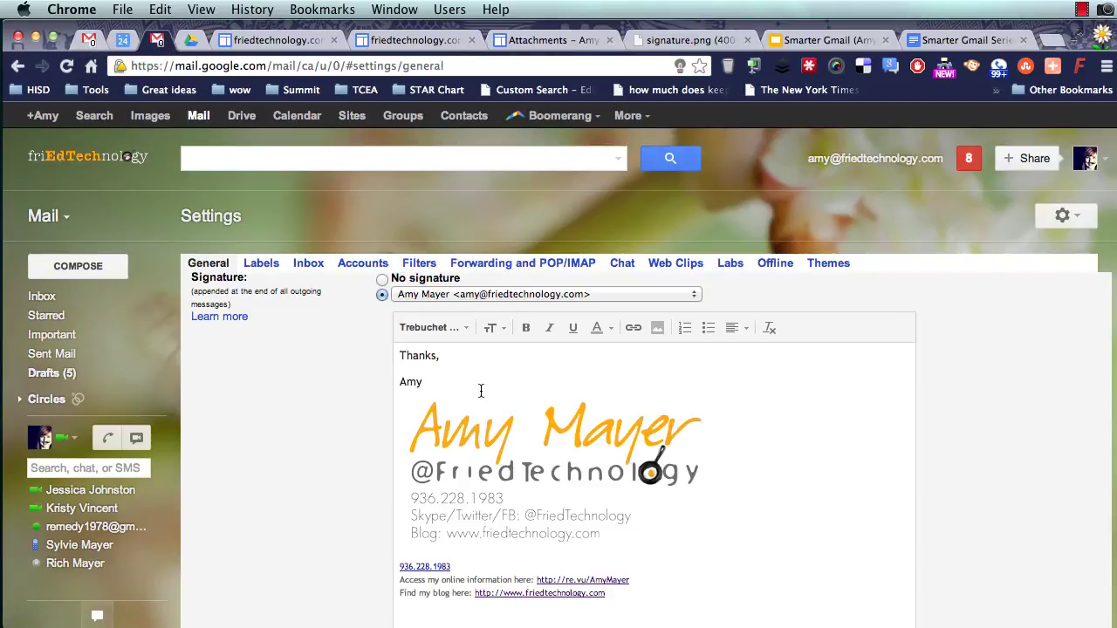
left_click(500, 474)
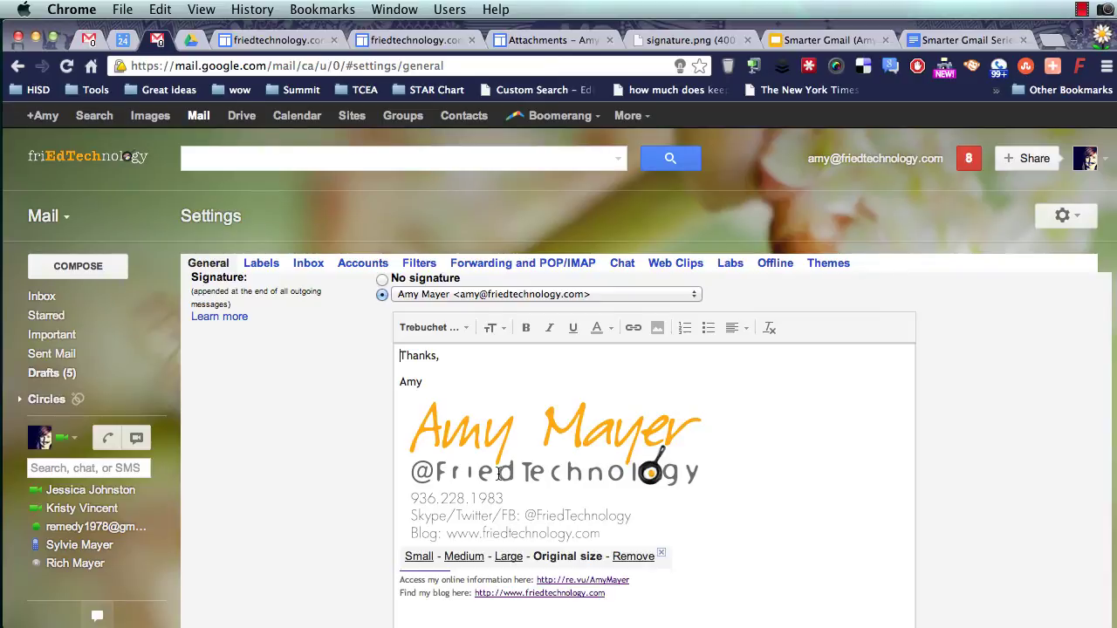
left_click(443, 383)
key("Return")
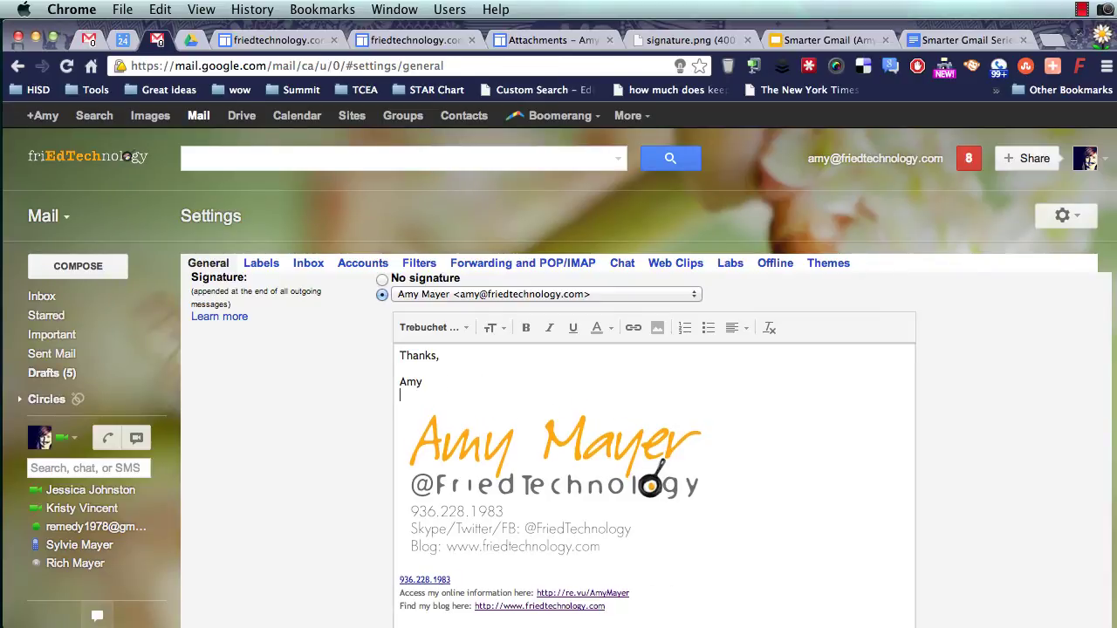
- Paste the signature.png web address as an Image URL, preview it, then cancel
left_click(656, 329)
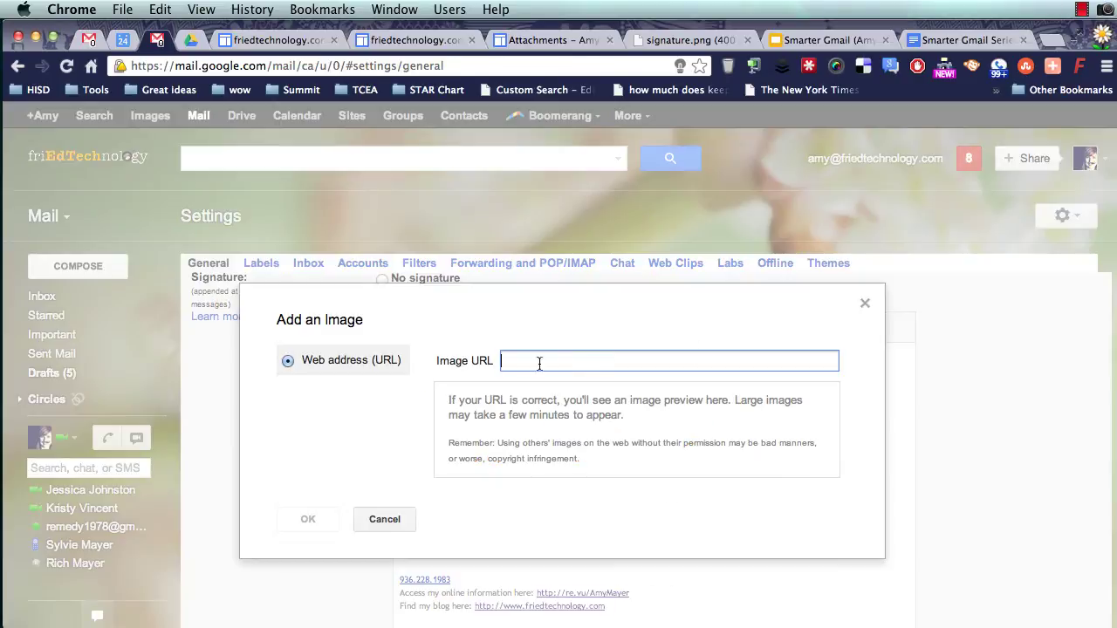
key("super+v")
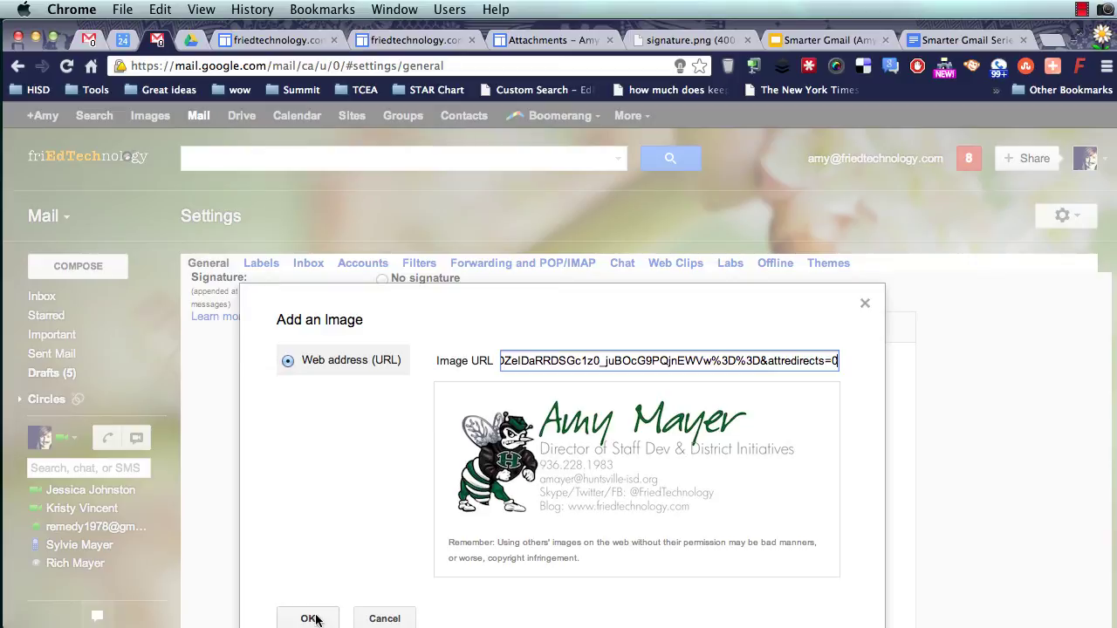
left_click(393, 618)
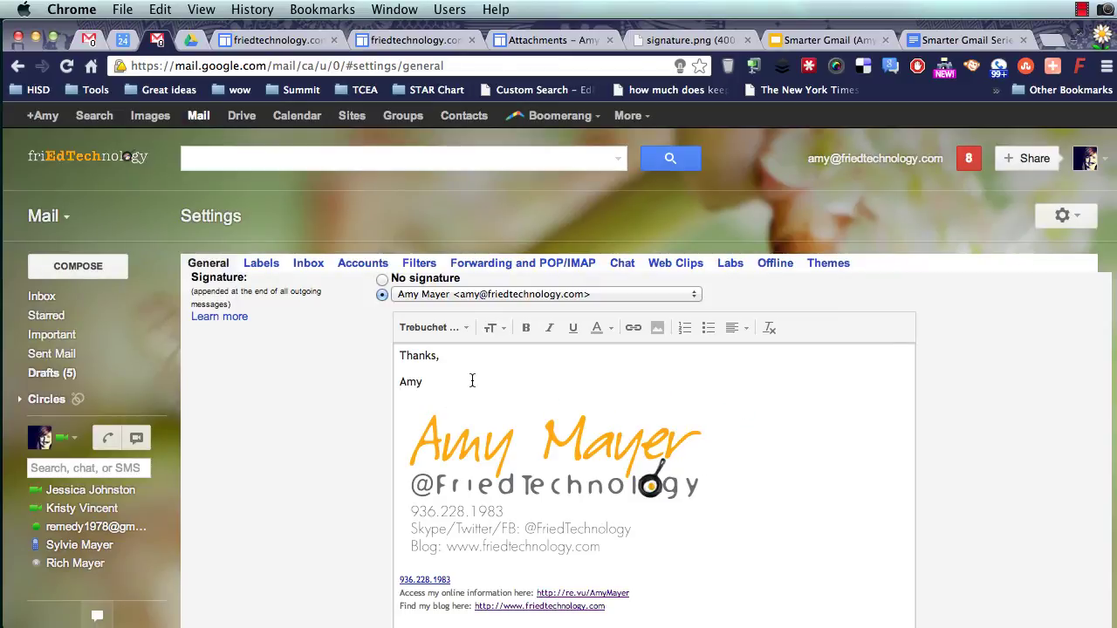
- Save the signature settings and compose a new message to check the image signature
scroll(301, 346, "down", 15)
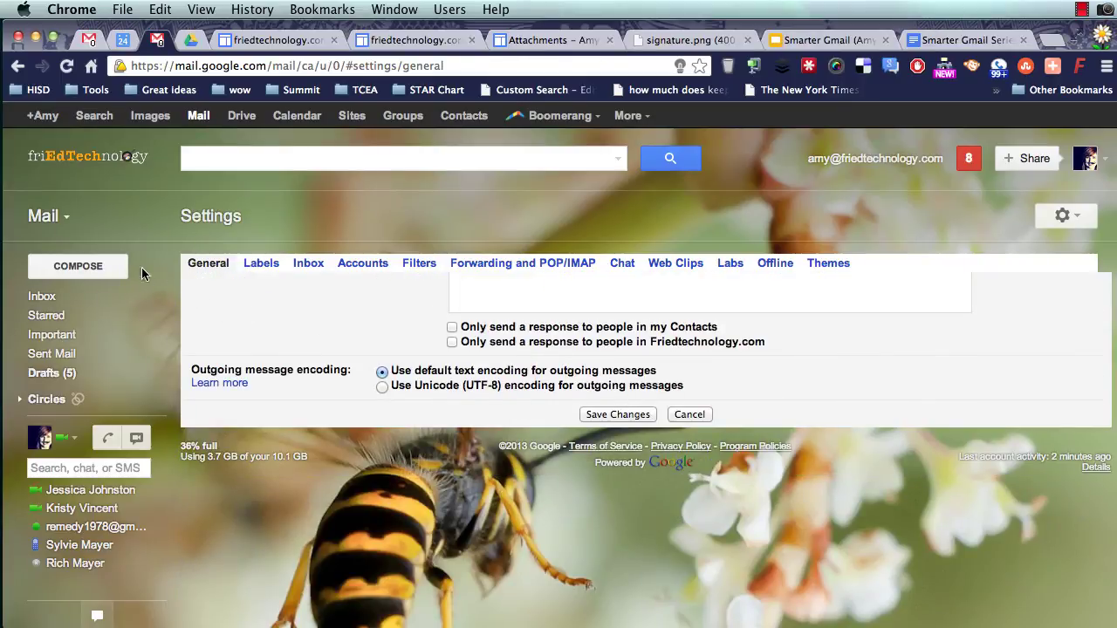
left_click(705, 415)
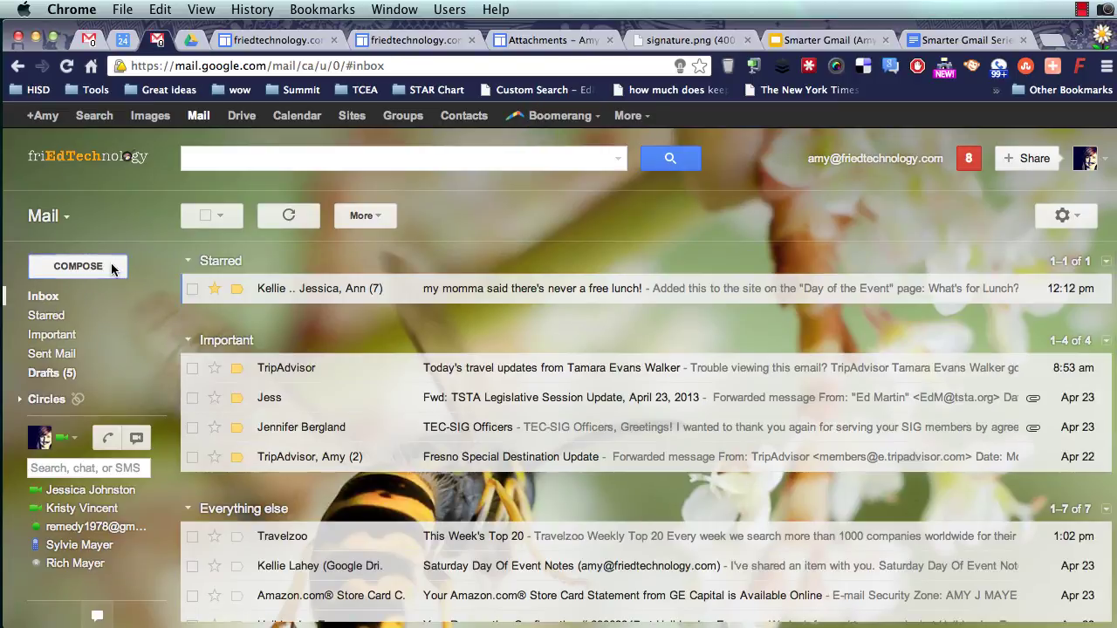
left_click(44, 265)
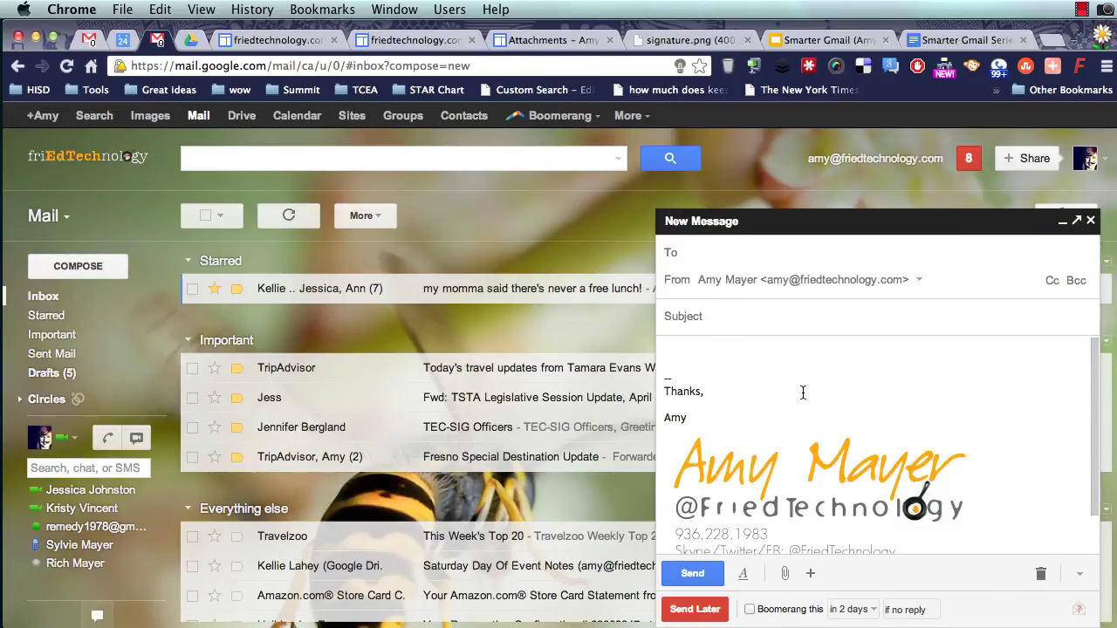
left_click(761, 426)
scroll(761, 426, "down", 3)
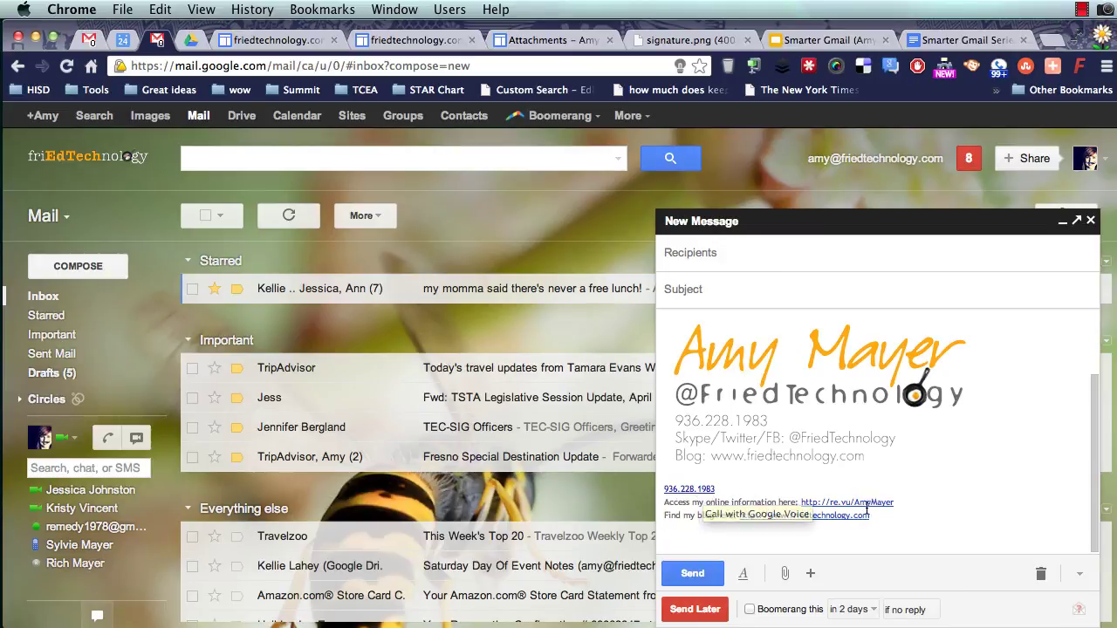
scroll(797, 423, "up", 2)
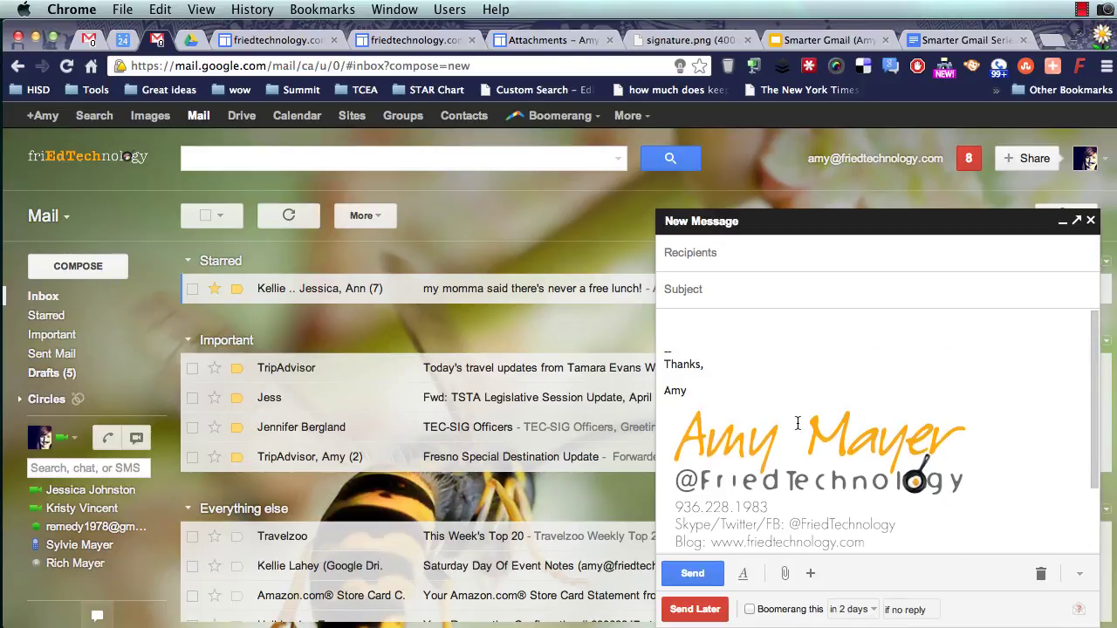
- Start a new draft in the second Gmail account to preview the green logo image signature
left_click(80, 42)
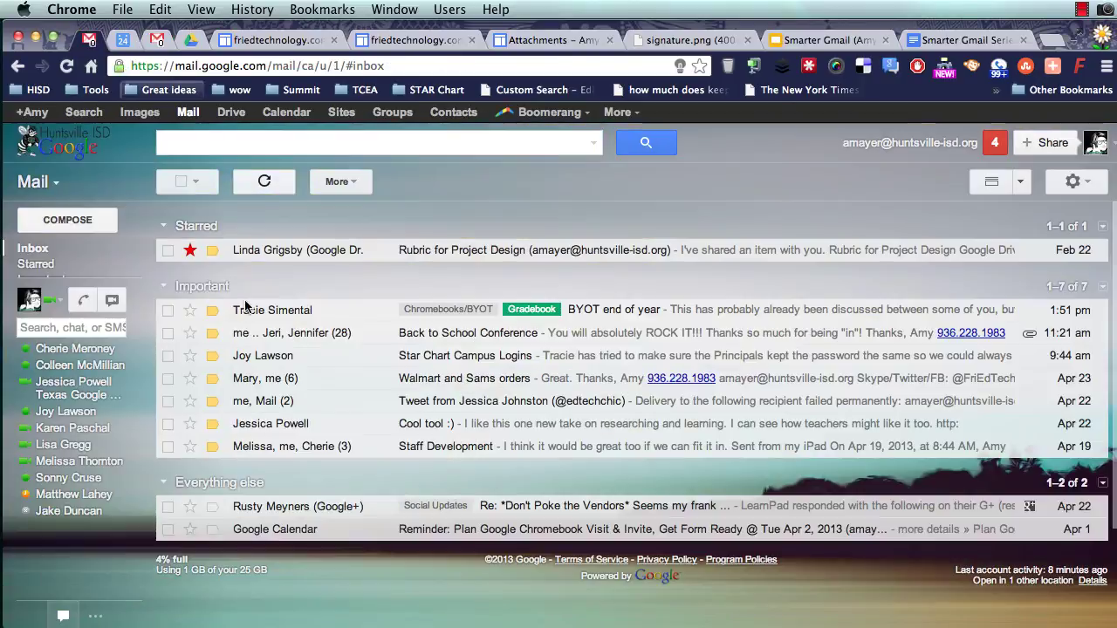
left_click(91, 220)
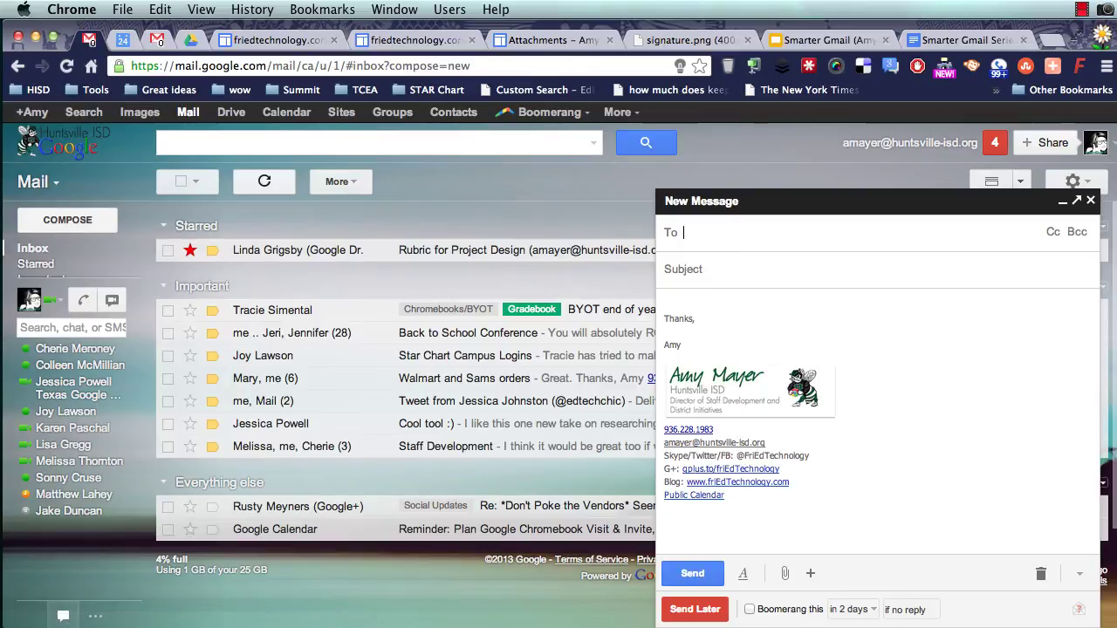
left_click(1082, 10)
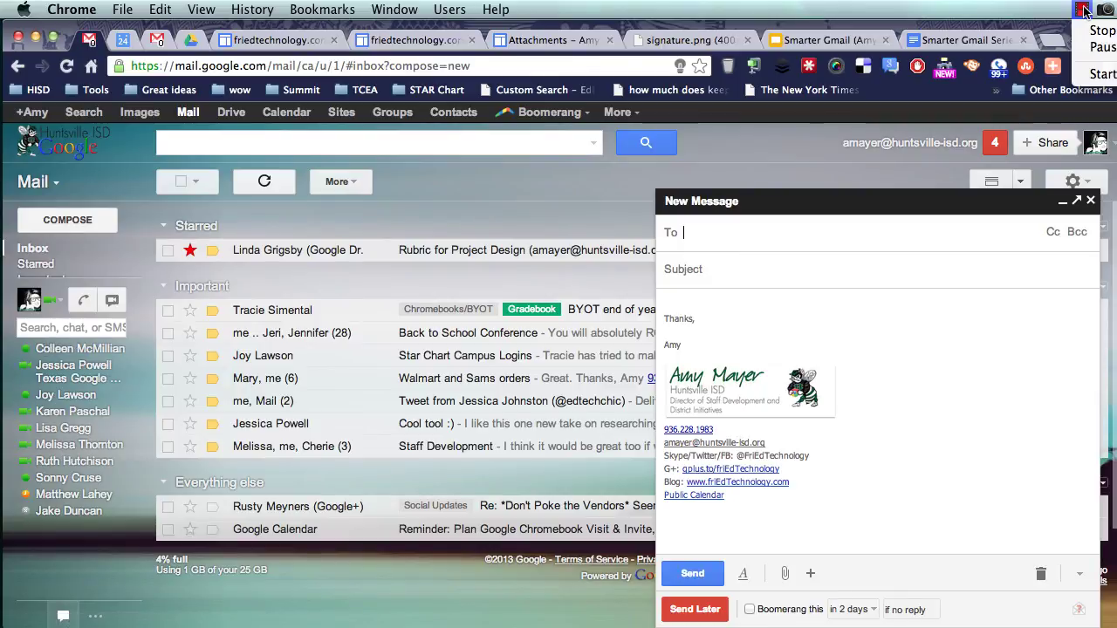